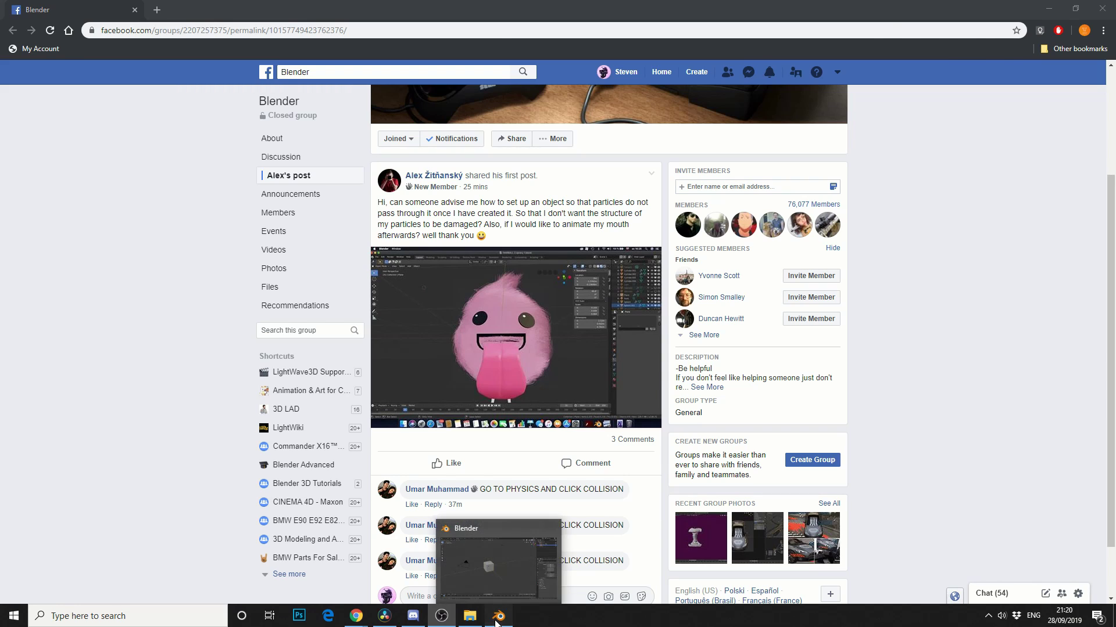
Step: Bring Blender's default cube scene to the front and show the cube's particle settings
{"action": "left_click", "coordinate": [498, 617]}
{"action": "left_click", "coordinate": [930, 378]}
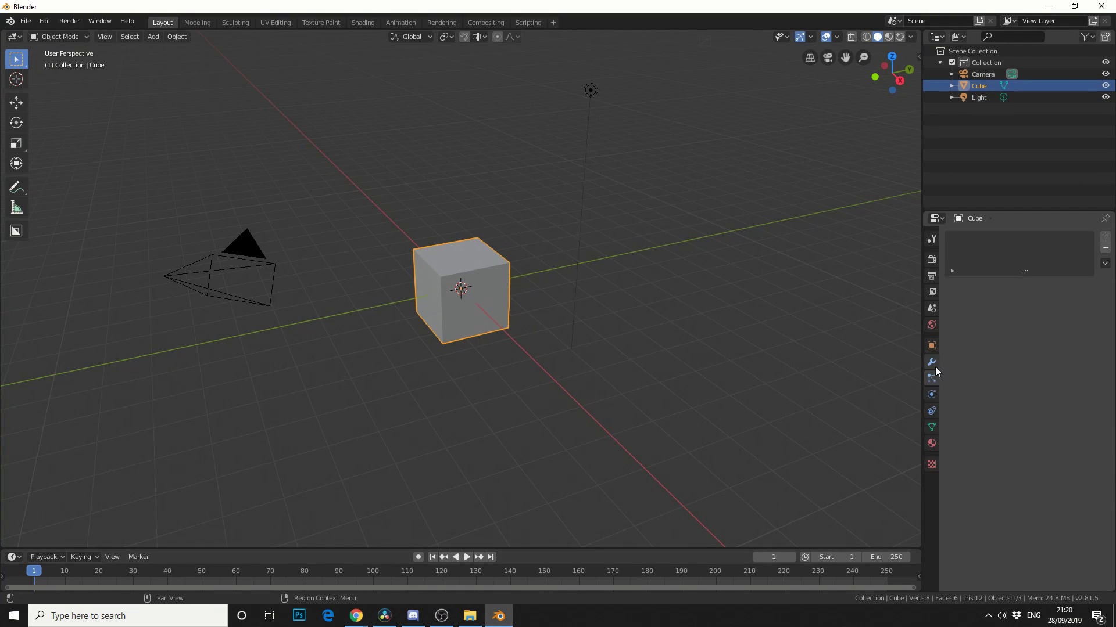
Step: Add a Subdivision Surface modifier with a raised viewport level to the cube and apply it
{"action": "left_click", "coordinate": [932, 363]}
{"action": "left_click", "coordinate": [971, 237]}
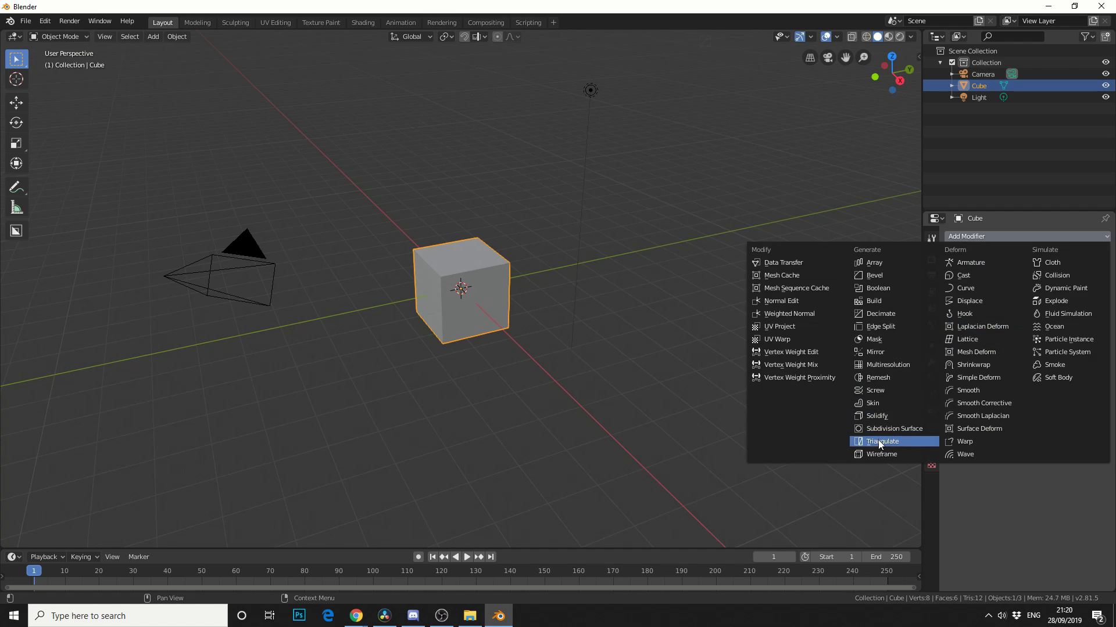
{"action": "left_click", "coordinate": [881, 432]}
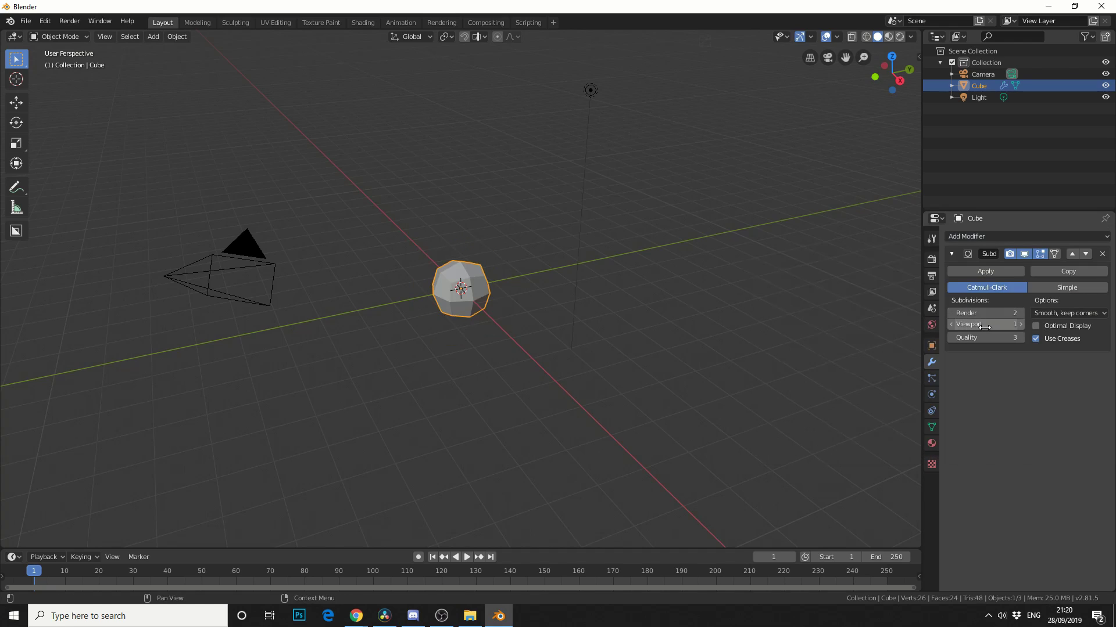
{"action": "left_click", "coordinate": [1018, 324]}
{"action": "left_click", "coordinate": [985, 271]}
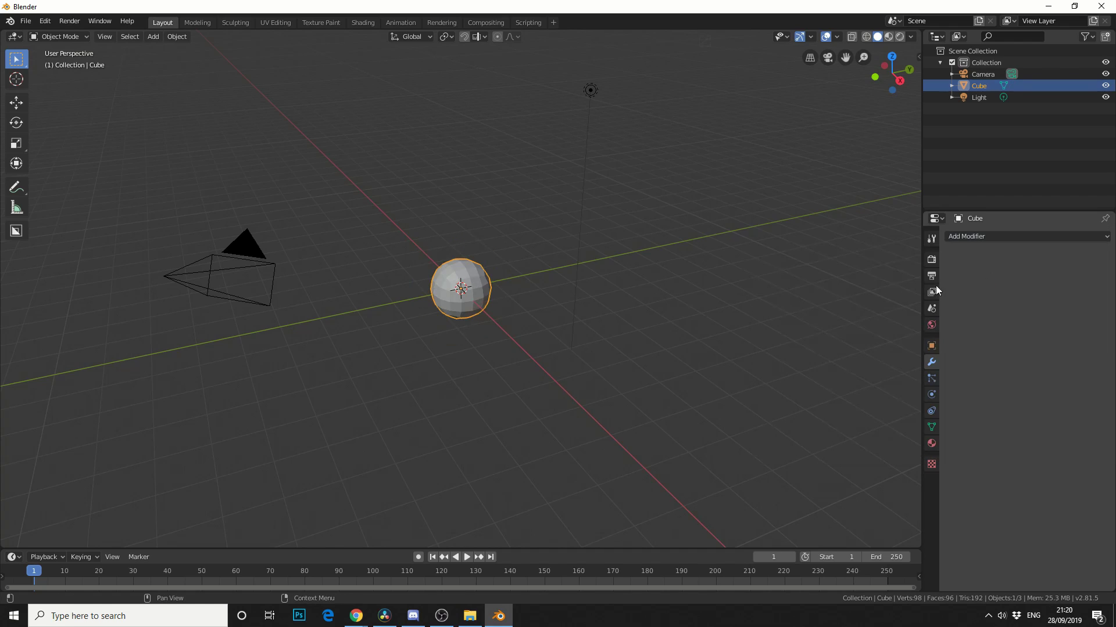
Step: In Edit Mode, box-select all of the sphere's lower-half vertices
{"action": "left_click", "coordinate": [69, 37]}
{"action": "left_click", "coordinate": [58, 63]}
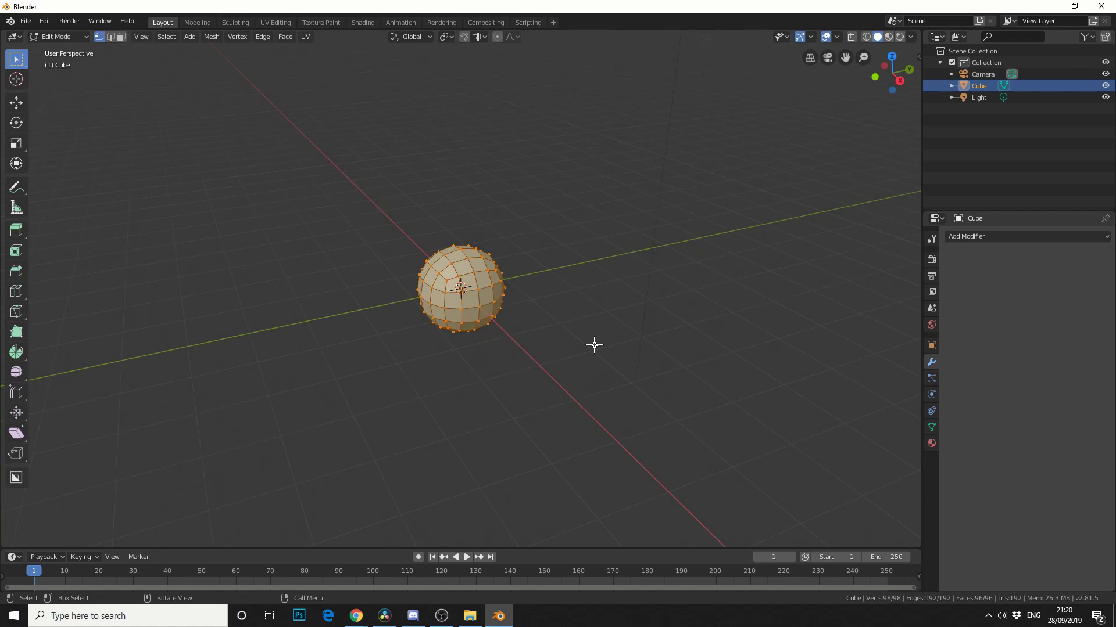
{"action": "key", "text": "alt+a"}
{"action": "middle_click_drag", "start_coordinate": [602, 316], "coordinate": [553, 287]}
{"action": "left_click_drag", "start_coordinate": [525, 283], "coordinate": [384, 334]}
{"action": "middle_click_drag", "start_coordinate": [617, 341], "coordinate": [443, 348]}
{"action": "left_click_drag", "start_coordinate": [525, 284], "coordinate": [411, 344]}
{"action": "middle_click_drag", "start_coordinate": [640, 311], "coordinate": [491, 337]}
{"action": "left_click_drag", "start_coordinate": [517, 298], "coordinate": [406, 371]}
{"action": "middle_click_drag", "start_coordinate": [406, 371], "coordinate": [626, 334]}
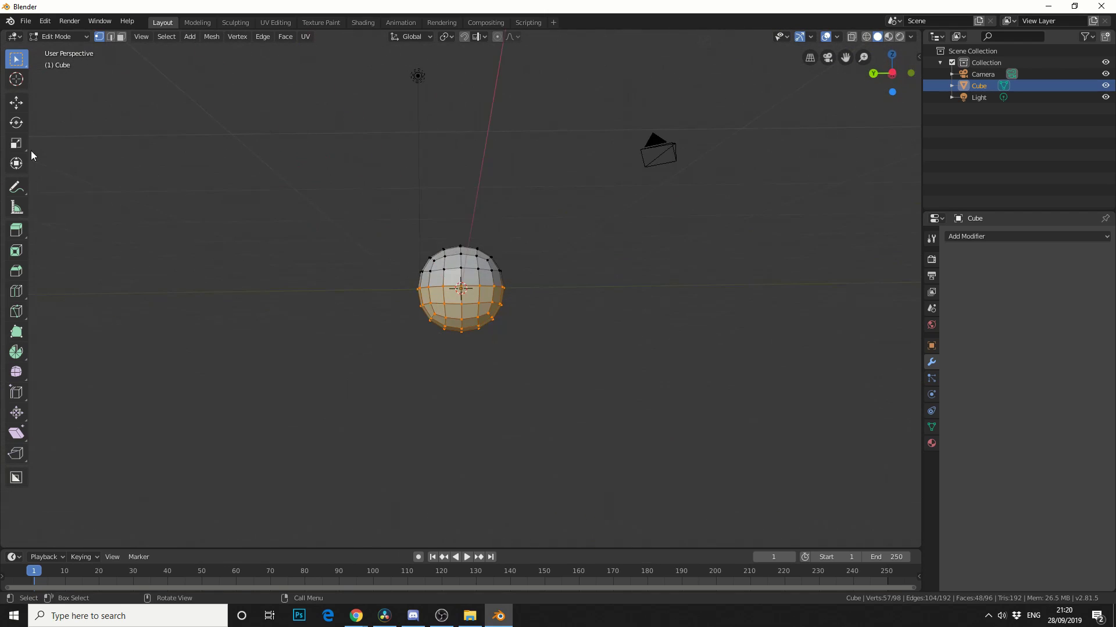
{"action": "left_click", "coordinate": [16, 105]}
Step: Pull the lower vertices down into a capsule and add a first edge loop slid upward
{"action": "left_click_drag", "start_coordinate": [462, 269], "coordinate": [462, 330]}
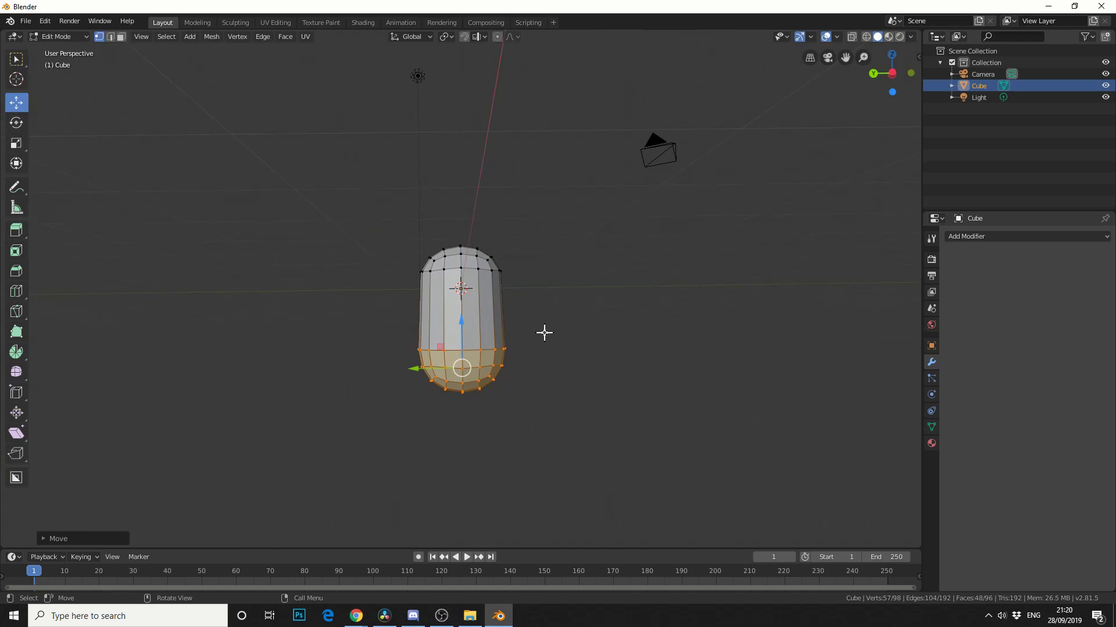
{"action": "left_click", "coordinate": [15, 291]}
{"action": "left_click", "coordinate": [462, 319]}
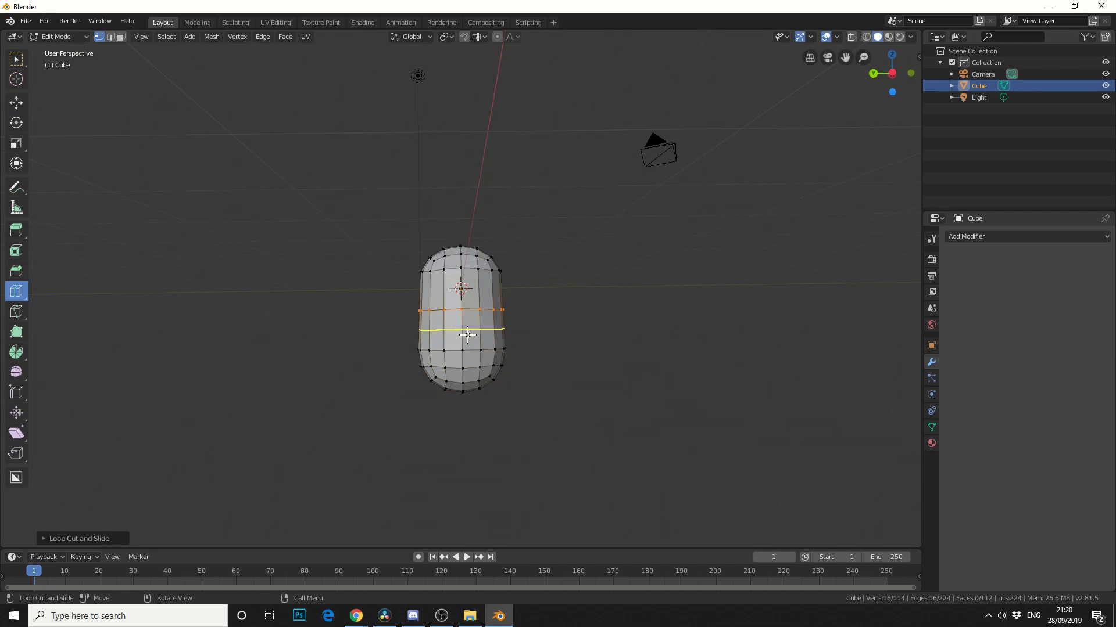
{"action": "left_click", "coordinate": [15, 103]}
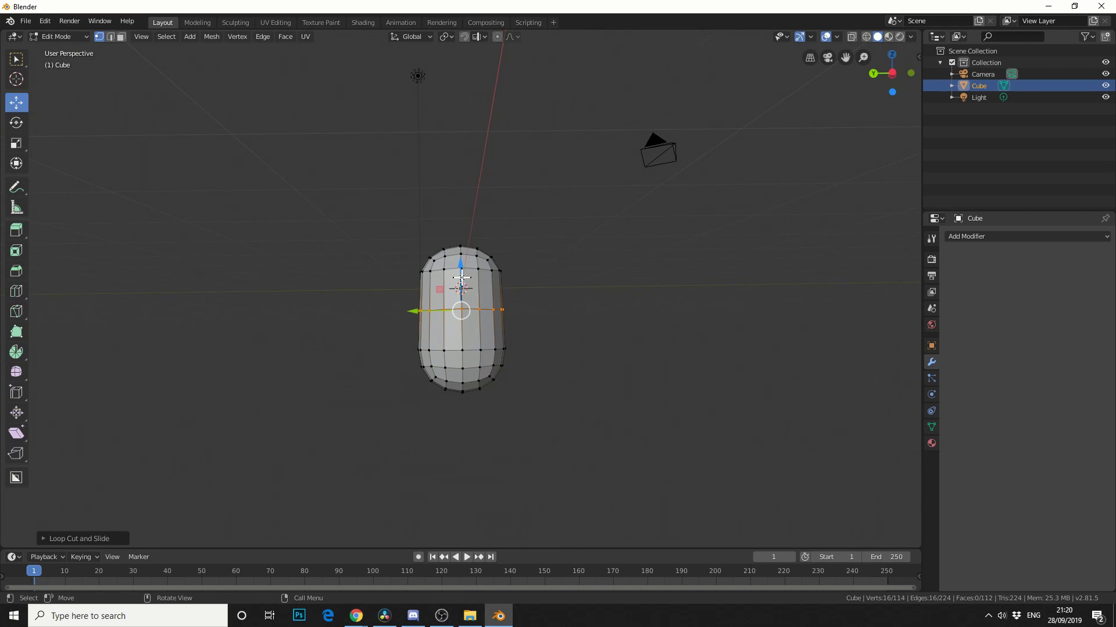
{"action": "left_click_drag", "start_coordinate": [460, 277], "coordinate": [460, 264]}
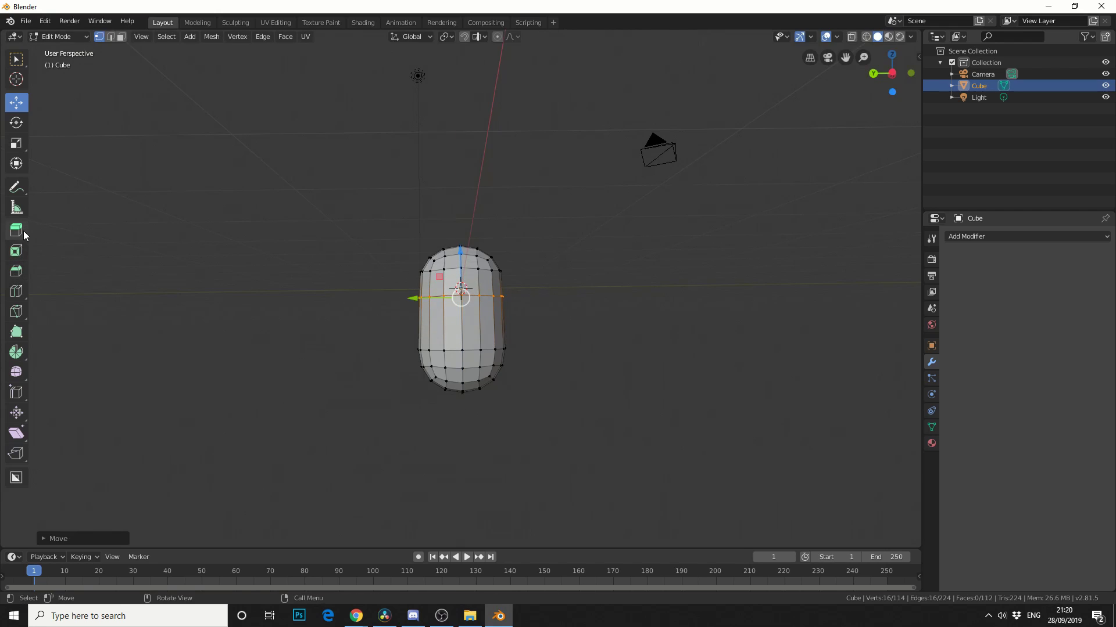
Step: Add a second horizontal edge loop around the middle and slide it slightly down
{"action": "left_click", "coordinate": [17, 291]}
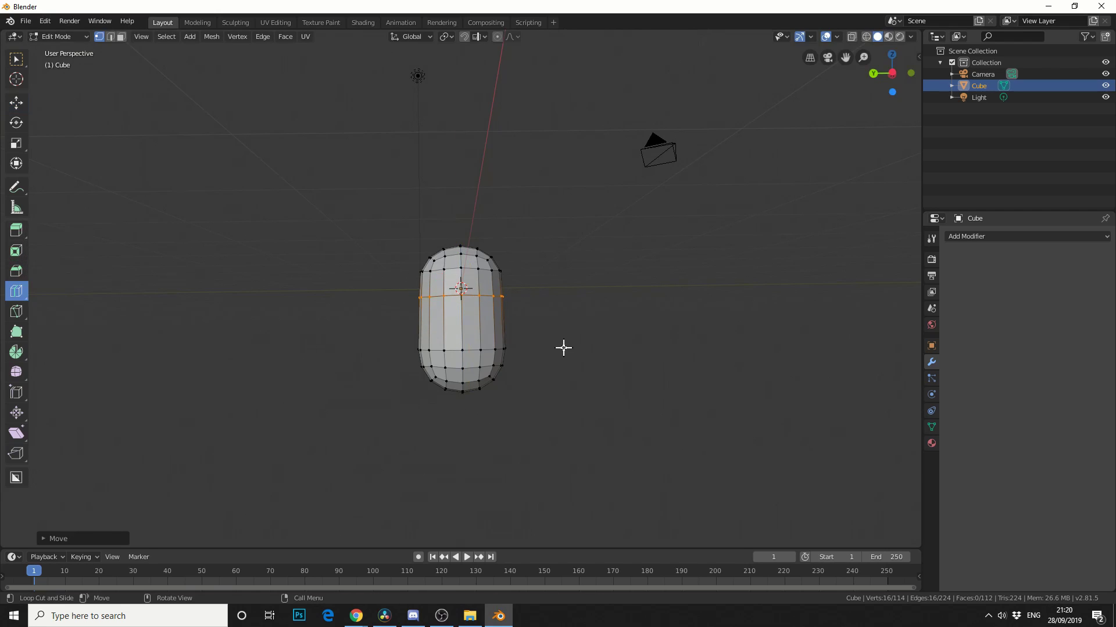
{"action": "left_click", "coordinate": [482, 330]}
{"action": "left_click", "coordinate": [16, 103]}
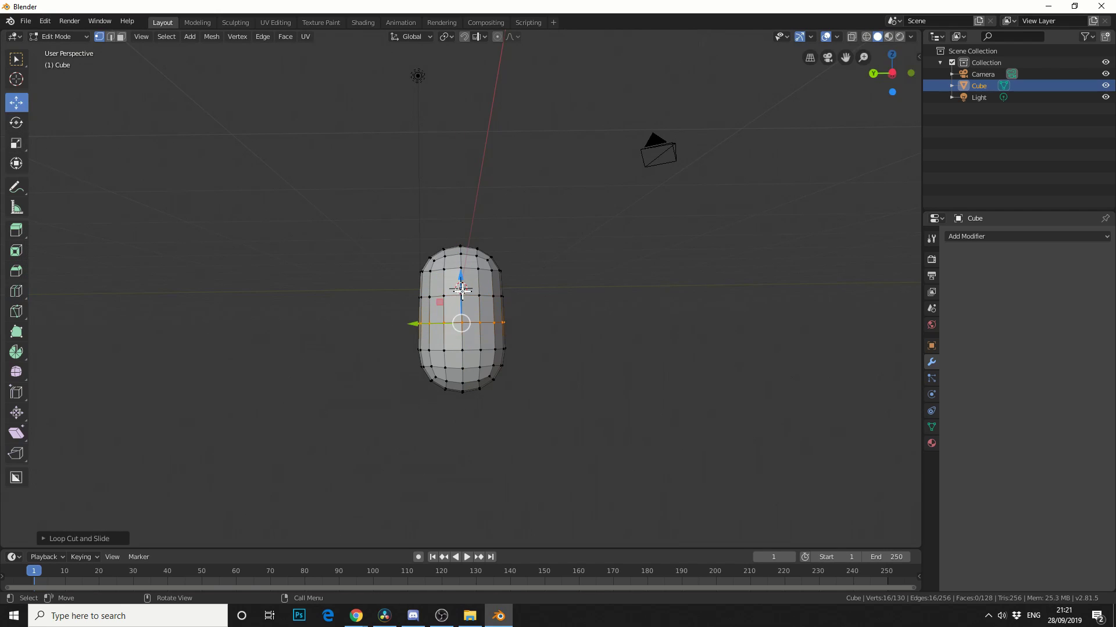
{"action": "left_click_drag", "start_coordinate": [461, 292], "coordinate": [461, 303]}
{"action": "middle_click_drag", "start_coordinate": [607, 334], "coordinate": [609, 354]}
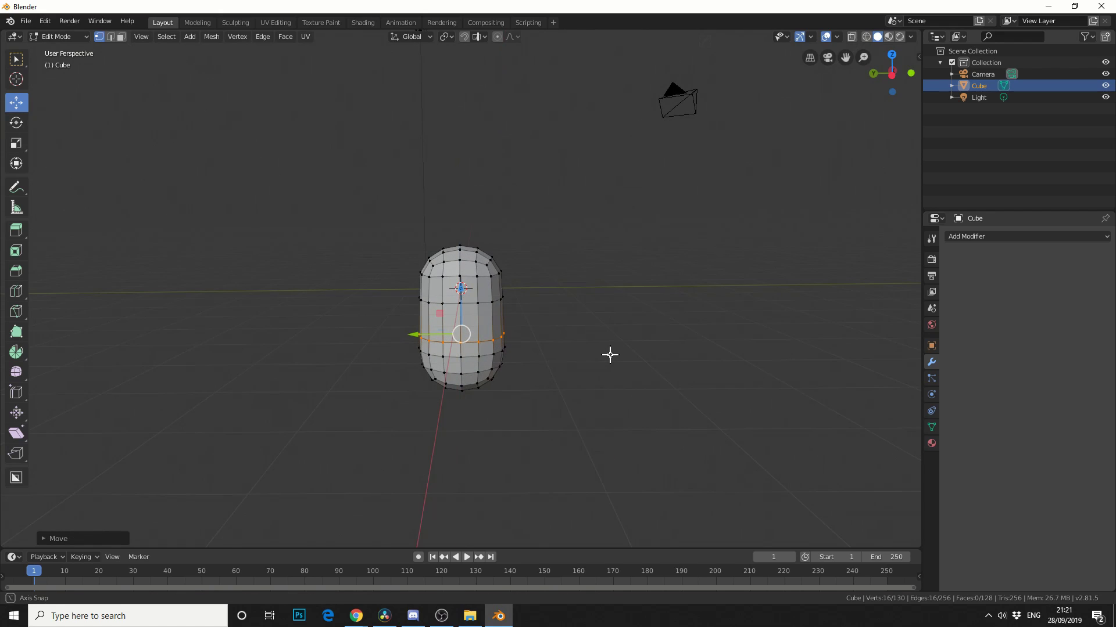
Step: In Face select mode, select four adjacent faces on the capsule's front
{"action": "scroll", "coordinate": [609, 354], "scroll_direction": "up", "scroll_amount": 2}
{"action": "left_click", "coordinate": [120, 37]}
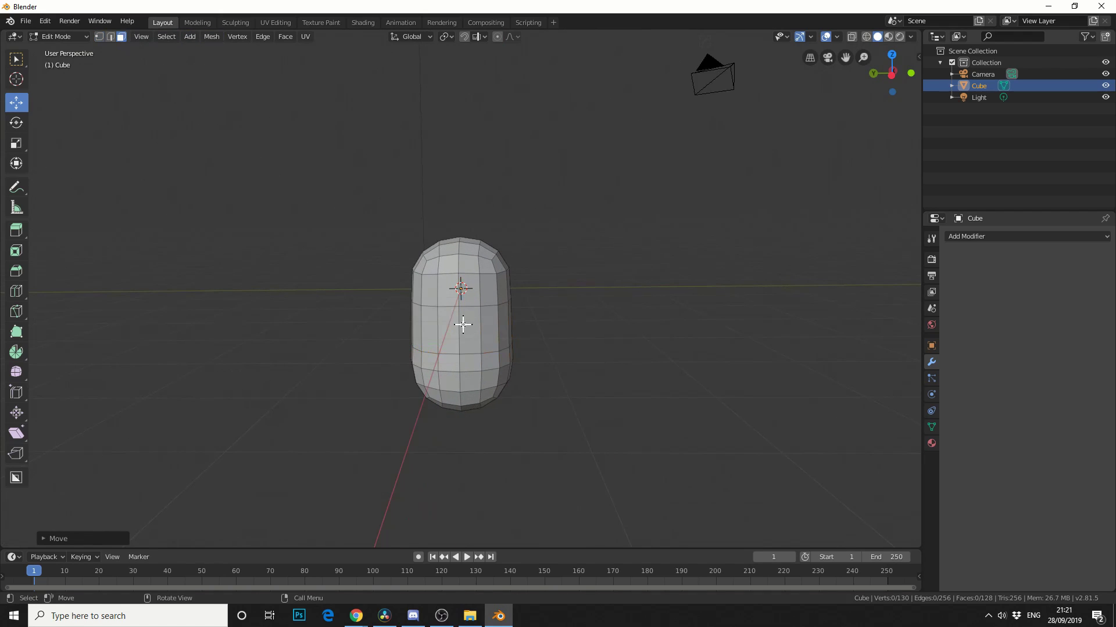
{"action": "left_click", "coordinate": [430, 331]}
{"action": "left_click", "coordinate": [449, 331], "text": "shift"}
{"action": "left_click", "coordinate": [473, 329], "text": "shift"}
{"action": "left_click", "coordinate": [490, 329], "text": "shift"}
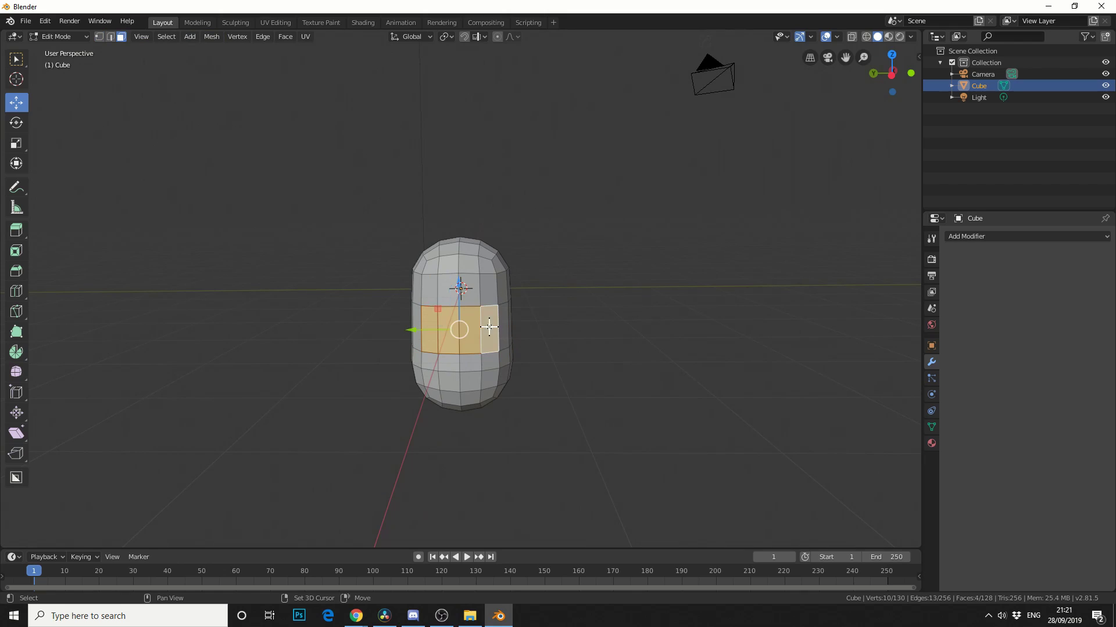
Step: Inset the four selected front faces to form a rectangular border
{"action": "left_click", "coordinate": [16, 251]}
{"action": "scroll", "coordinate": [505, 357], "scroll_direction": "up", "scroll_amount": 2}
{"action": "left_click_drag", "start_coordinate": [517, 368], "coordinate": [469, 349]}
{"action": "left_click", "coordinate": [16, 103]}
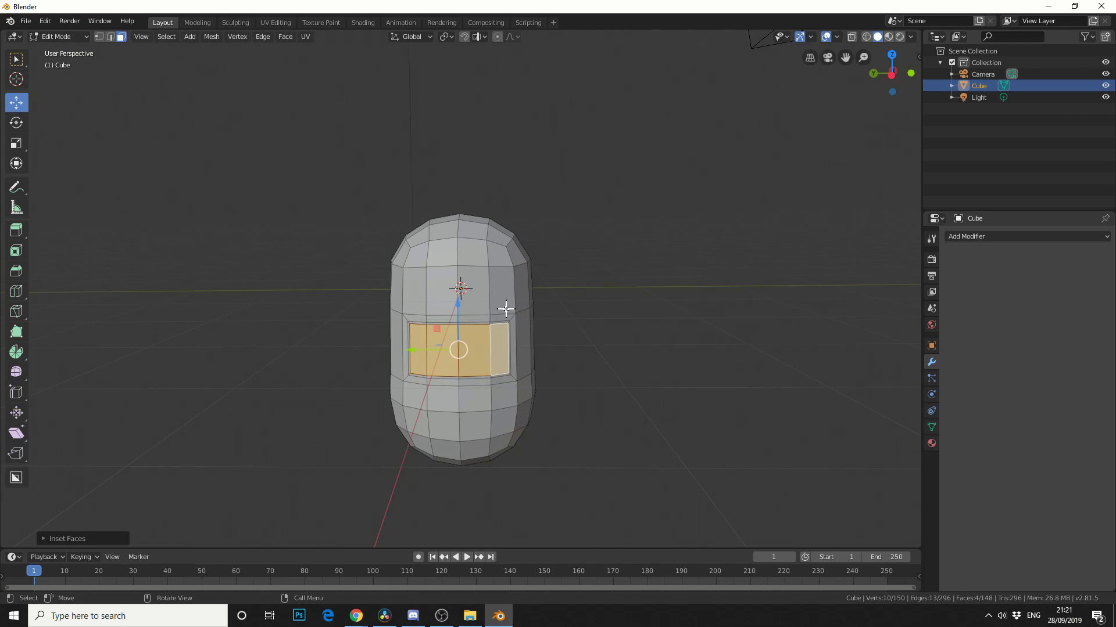
{"action": "middle_click_drag", "start_coordinate": [561, 366], "coordinate": [465, 349]}
{"action": "left_click_drag", "start_coordinate": [448, 337], "coordinate": [450, 337]}
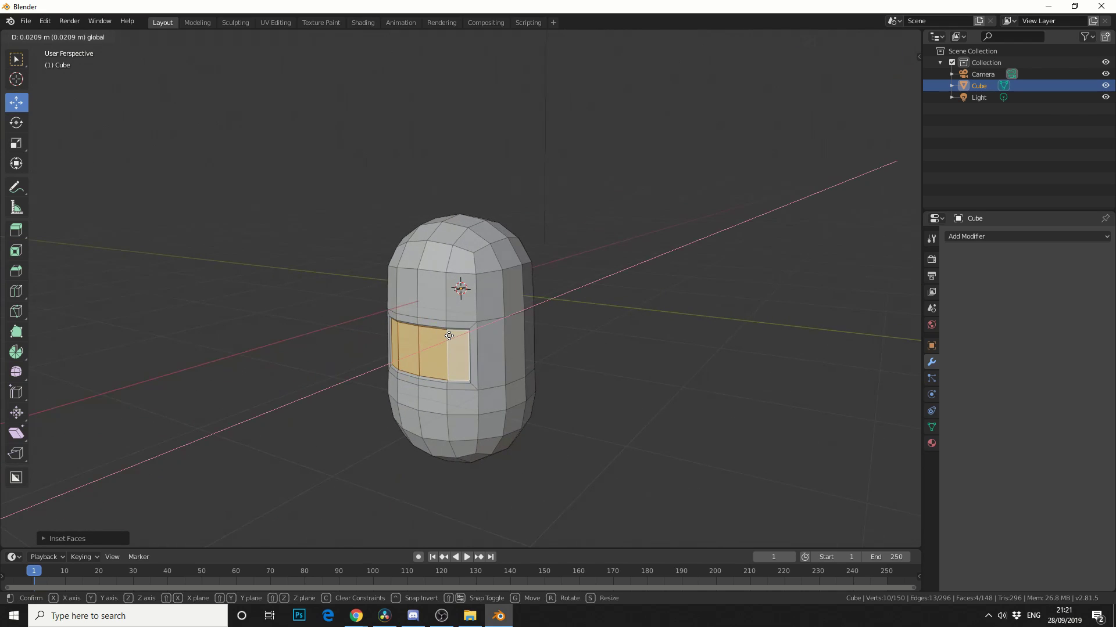
Step: Extrude the inset faces inward into a mouth recess and deselect everything
{"action": "left_click", "coordinate": [16, 250]}
{"action": "left_click", "coordinate": [16, 230]}
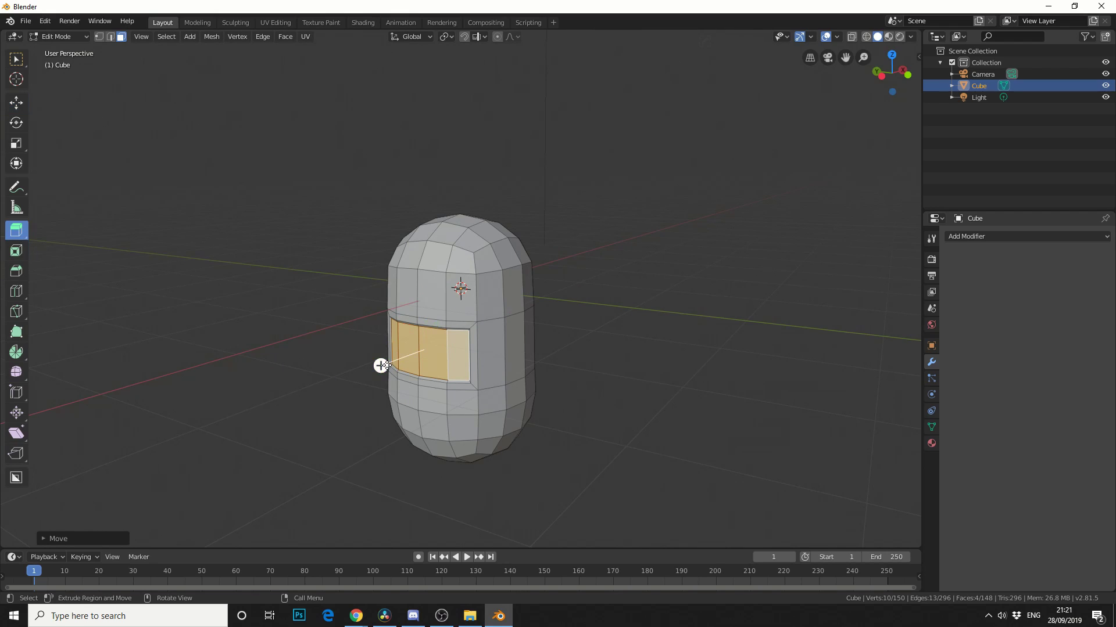
{"action": "left_click_drag", "start_coordinate": [382, 366], "coordinate": [637, 366]}
{"action": "left_click", "coordinate": [264, 119]}
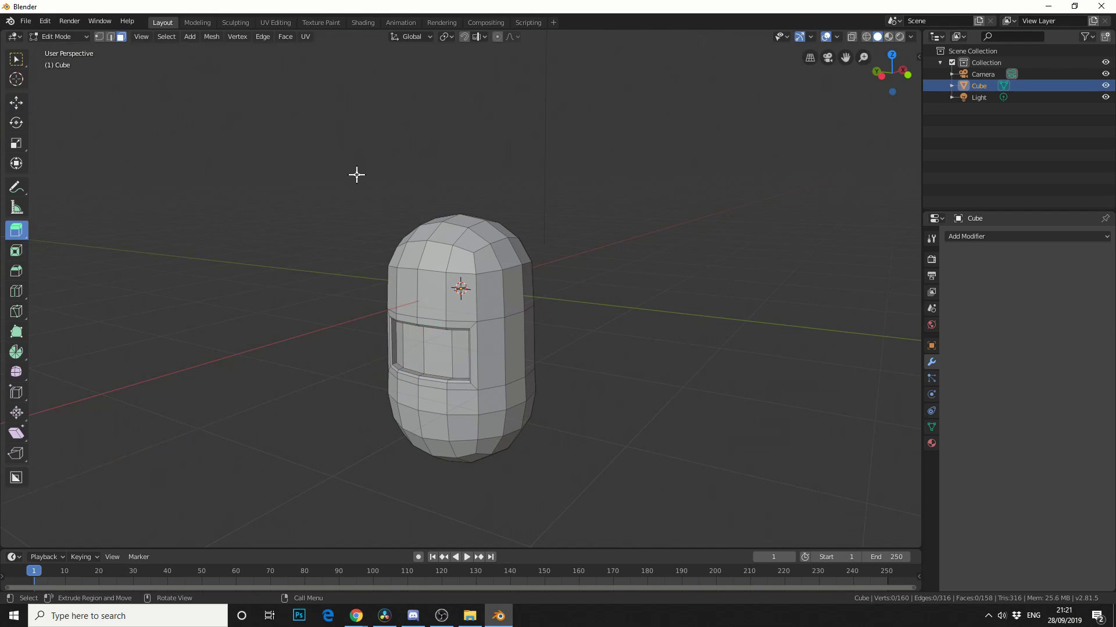
{"action": "left_click", "coordinate": [53, 35]}
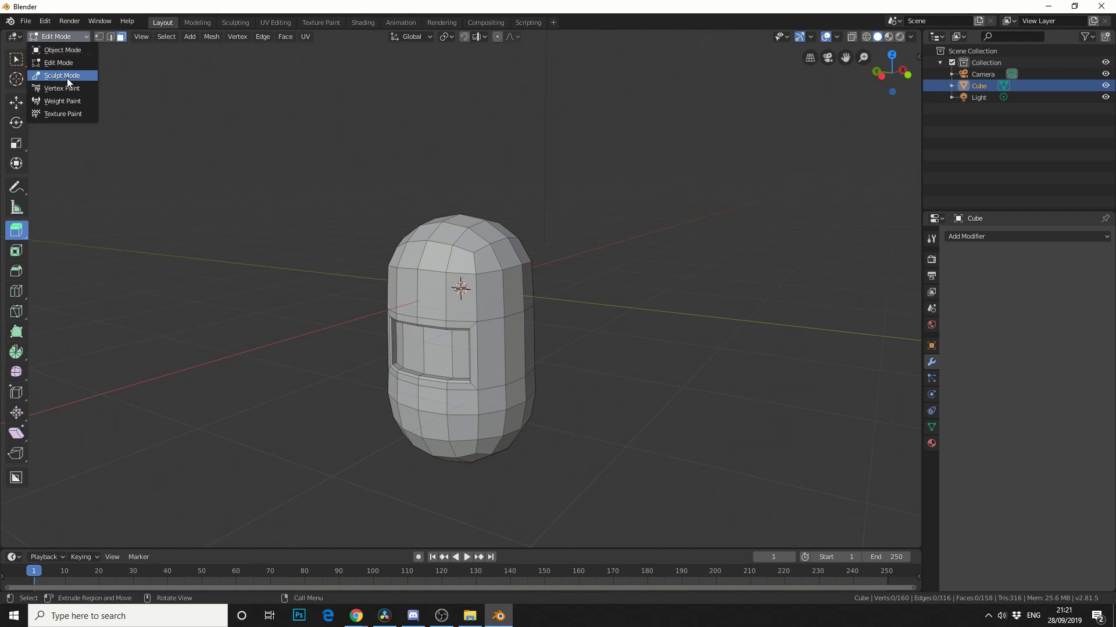
Step: In Object Mode, apply a Subdivision Surface modifier at viewport level 4 to the capsule
{"action": "left_click", "coordinate": [64, 49]}
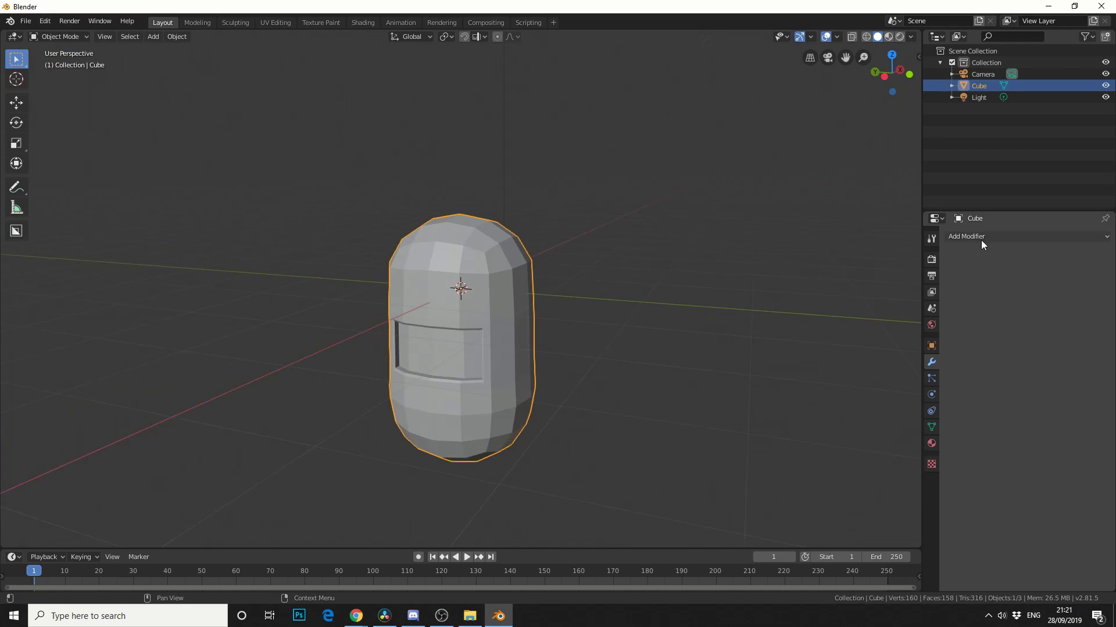
{"action": "left_click", "coordinate": [980, 237]}
{"action": "left_click", "coordinate": [910, 429]}
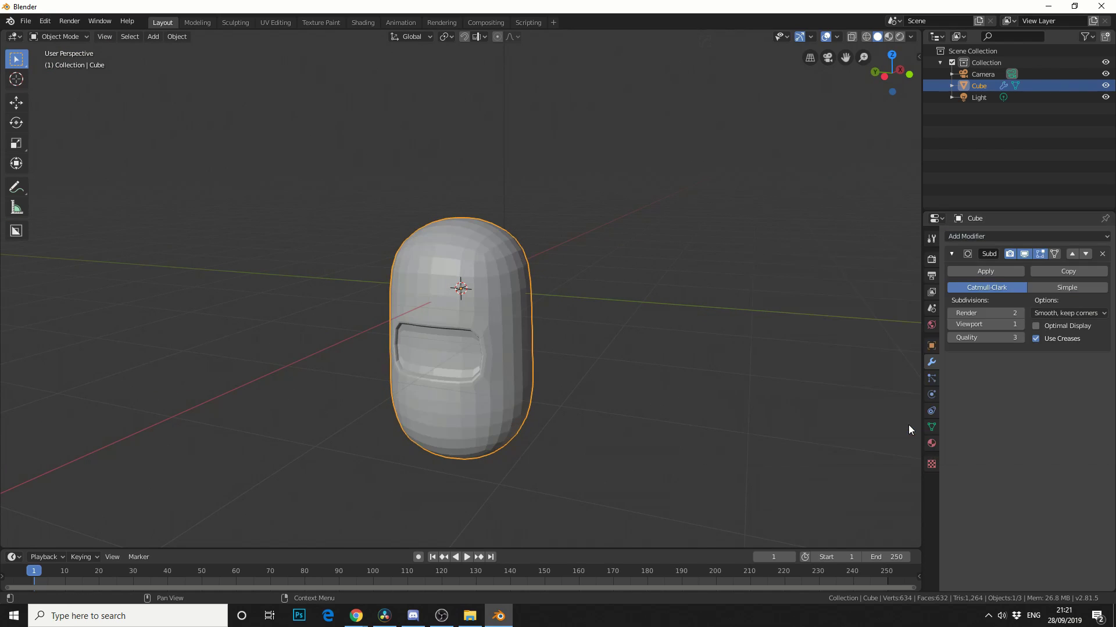
{"action": "left_click_drag", "start_coordinate": [982, 324], "coordinate": [1017, 324]}
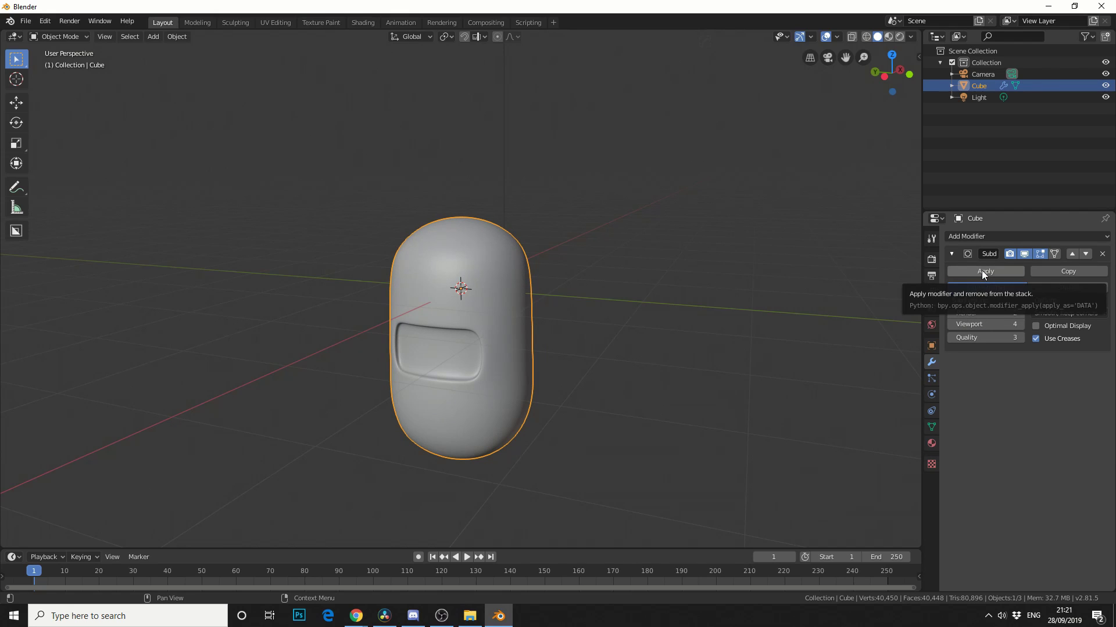
{"action": "left_click", "coordinate": [980, 271]}
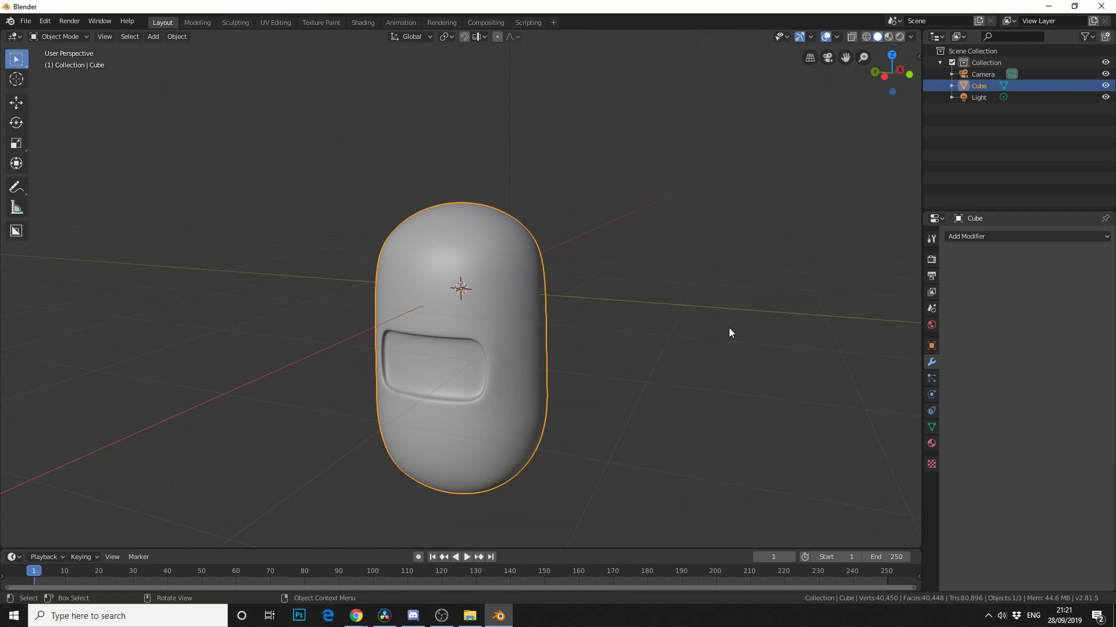
Step: Add a Hair particle system of 1000 strands with 0.15 m hair length to the capsule
{"action": "left_click", "coordinate": [933, 379]}
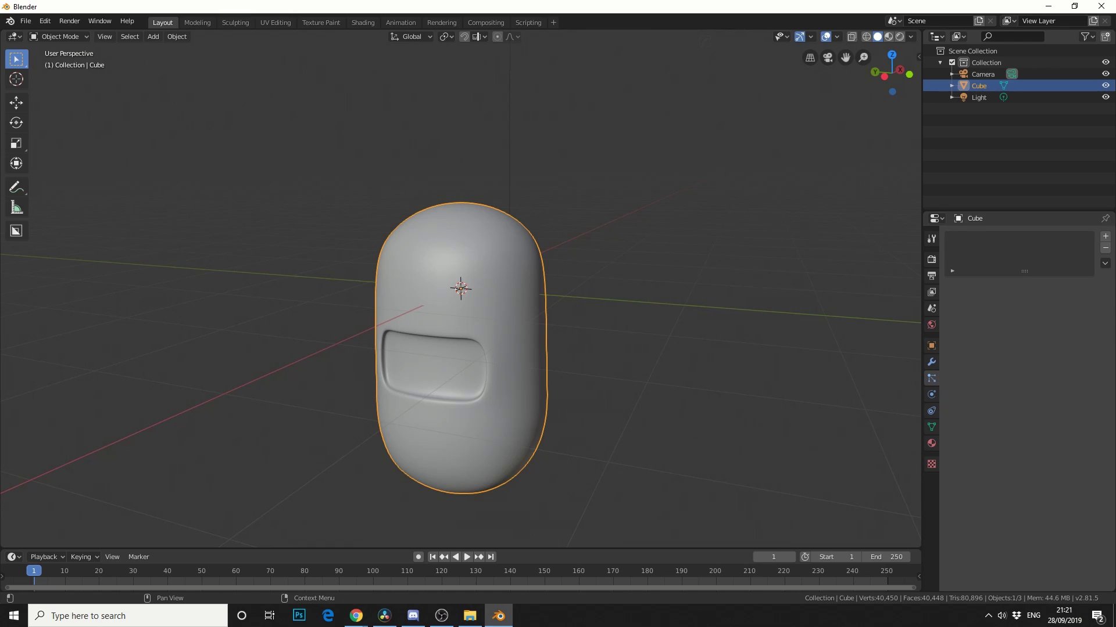
{"action": "left_click", "coordinate": [1106, 238]}
{"action": "left_click", "coordinate": [1058, 301]}
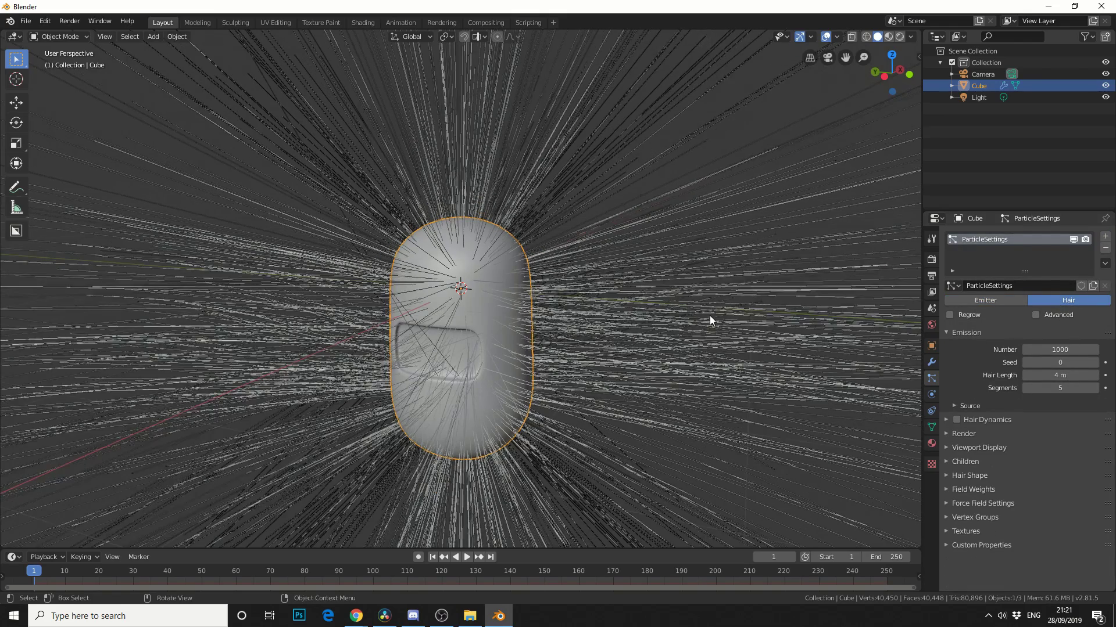
{"action": "left_click_drag", "start_coordinate": [1060, 375], "coordinate": [999, 375]}
{"action": "scroll", "coordinate": [773, 410], "scroll_direction": "up", "scroll_amount": 4}
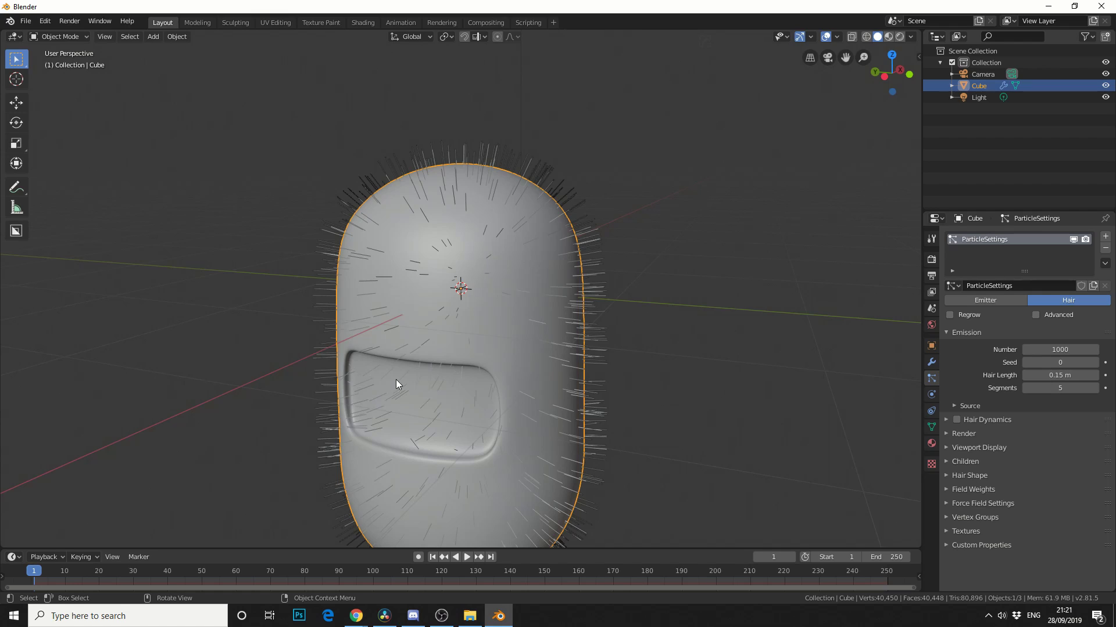
{"action": "left_click", "coordinate": [46, 37]}
{"action": "left_click", "coordinate": [58, 50]}
{"action": "middle_click_drag", "start_coordinate": [816, 413], "coordinate": [841, 405]}
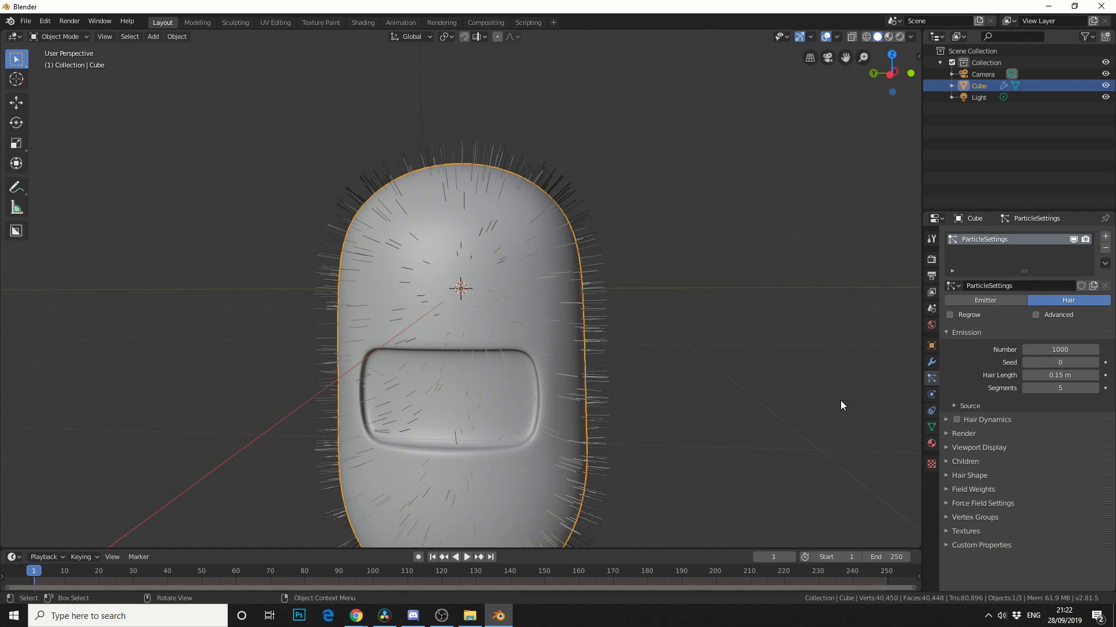
Step: In Object Data Properties, add a vertex group and rename it 'Fur'
{"action": "left_click", "coordinate": [931, 427]}
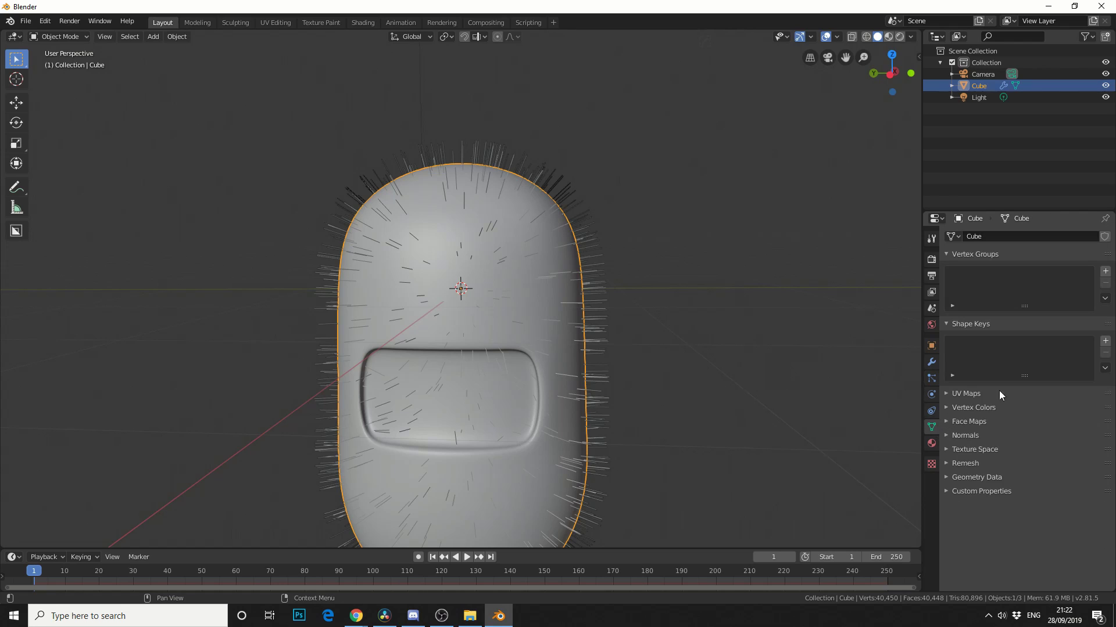
{"action": "left_click", "coordinate": [1105, 271]}
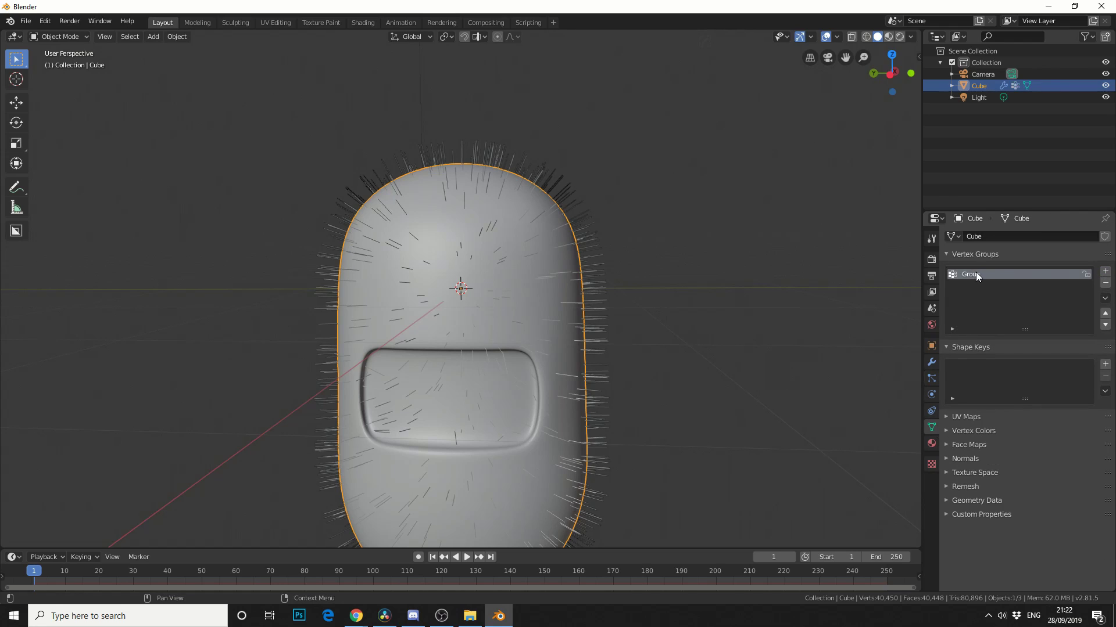
{"action": "type", "text": "Fur"}
{"action": "key", "text": "Return"}
{"action": "left_click", "coordinate": [820, 235]}
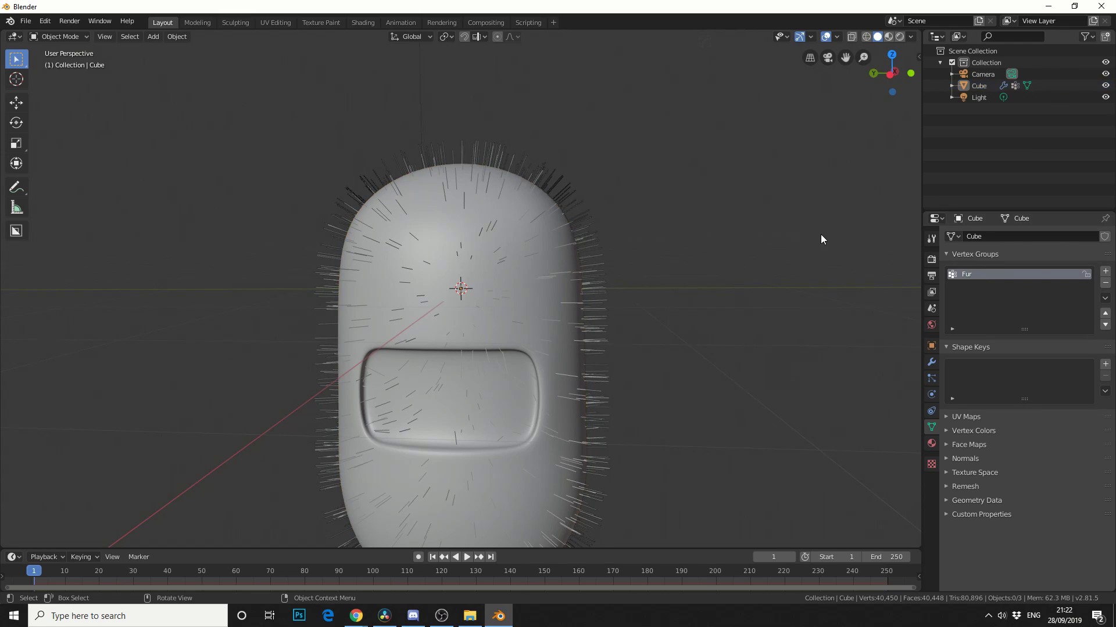
Step: Enter Weight Paint mode and fill the Fur group with weight 1.0 using Gradient strokes
{"action": "left_click", "coordinate": [64, 33]}
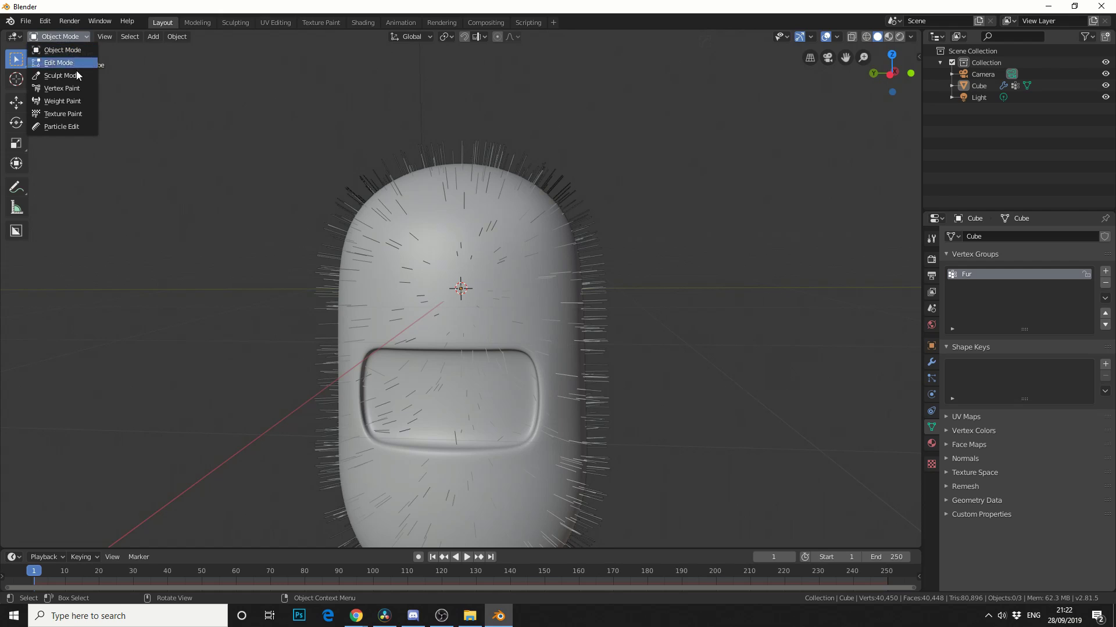
{"action": "left_click", "coordinate": [78, 99]}
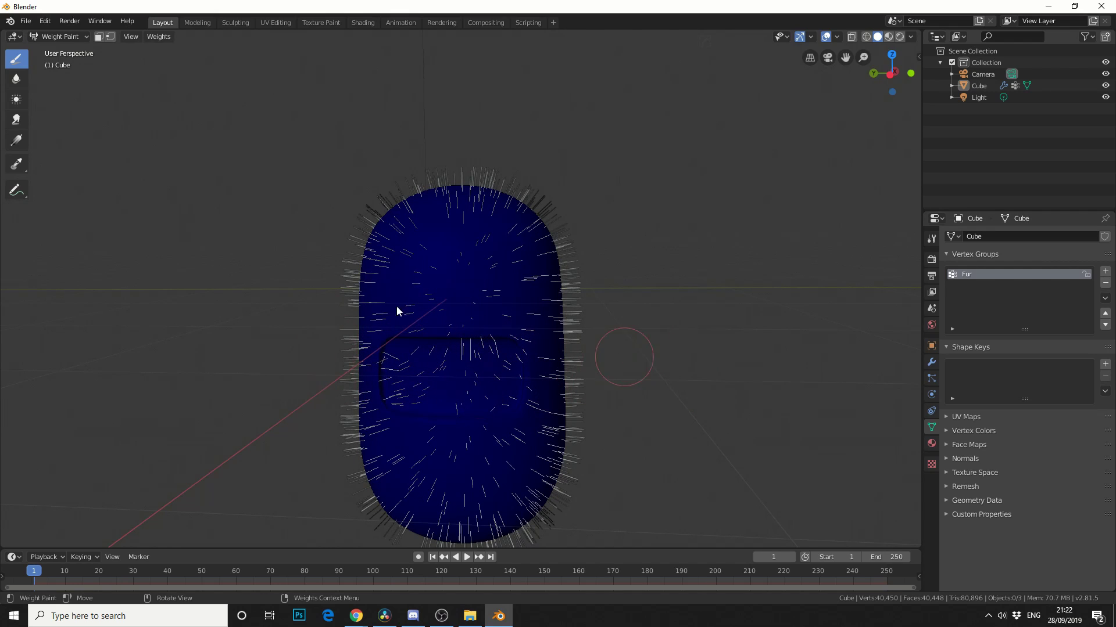
{"action": "left_click", "coordinate": [16, 140]}
{"action": "left_click_drag", "start_coordinate": [466, 229], "coordinate": [484, 618]}
{"action": "middle_click_drag", "start_coordinate": [484, 619], "coordinate": [459, 344]}
{"action": "left_click_drag", "start_coordinate": [459, 344], "coordinate": [684, 368]}
{"action": "middle_click_drag", "start_coordinate": [684, 368], "coordinate": [455, 267]}
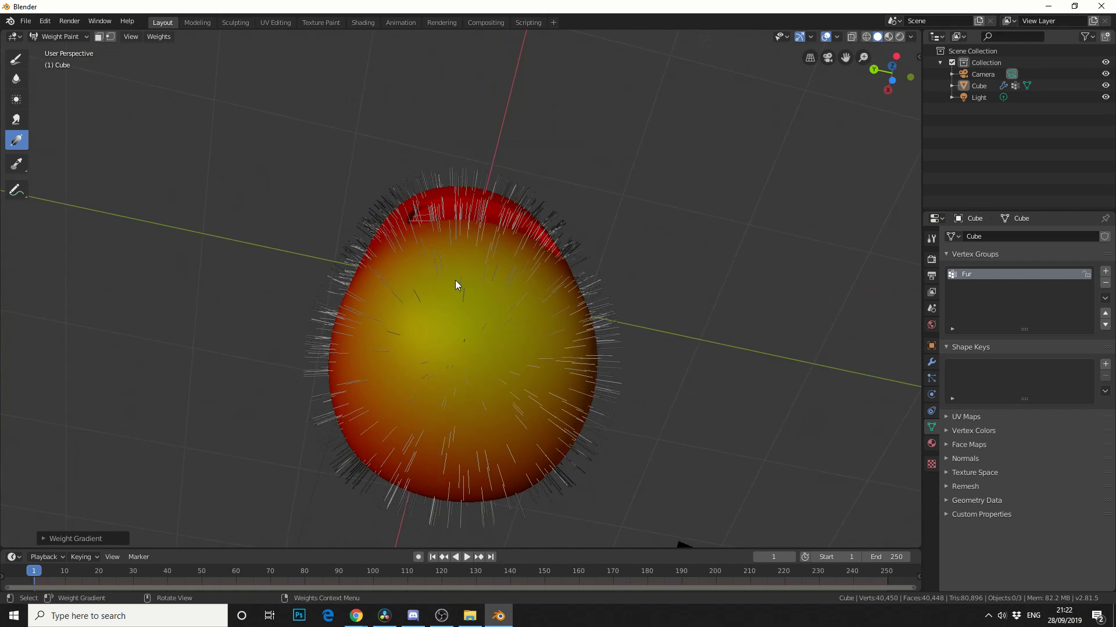
{"action": "left_click_drag", "start_coordinate": [455, 281], "coordinate": [652, 569]}
{"action": "left_click_drag", "start_coordinate": [456, 406], "coordinate": [578, 356]}
{"action": "middle_click_drag", "start_coordinate": [577, 356], "coordinate": [345, 247]}
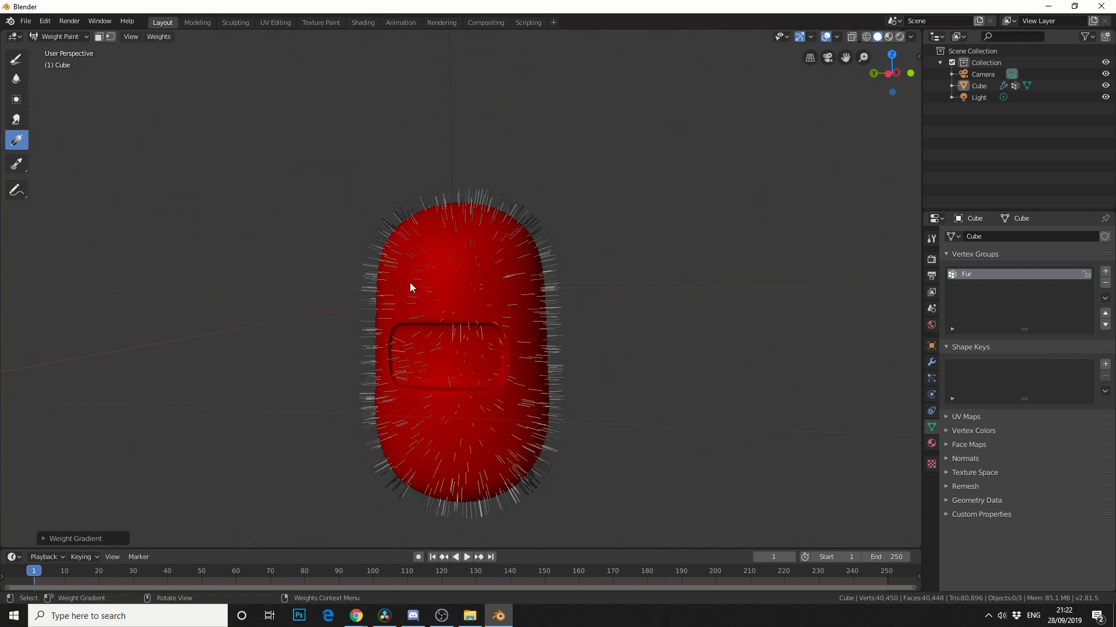
Step: Switch to the Draw brush and enlarge its radius to 294 px
{"action": "left_click", "coordinate": [17, 58]}
{"action": "right_click", "coordinate": [285, 299]}
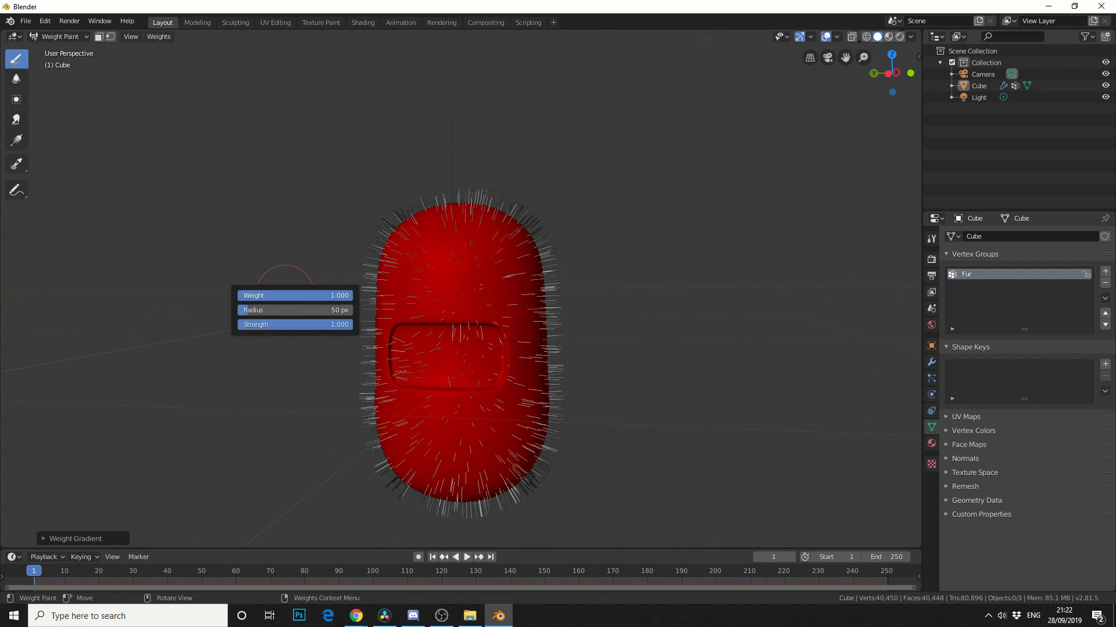
{"action": "left_click_drag", "start_coordinate": [291, 312], "coordinate": [330, 314]}
{"action": "middle_click_drag", "start_coordinate": [614, 302], "coordinate": [458, 320]}
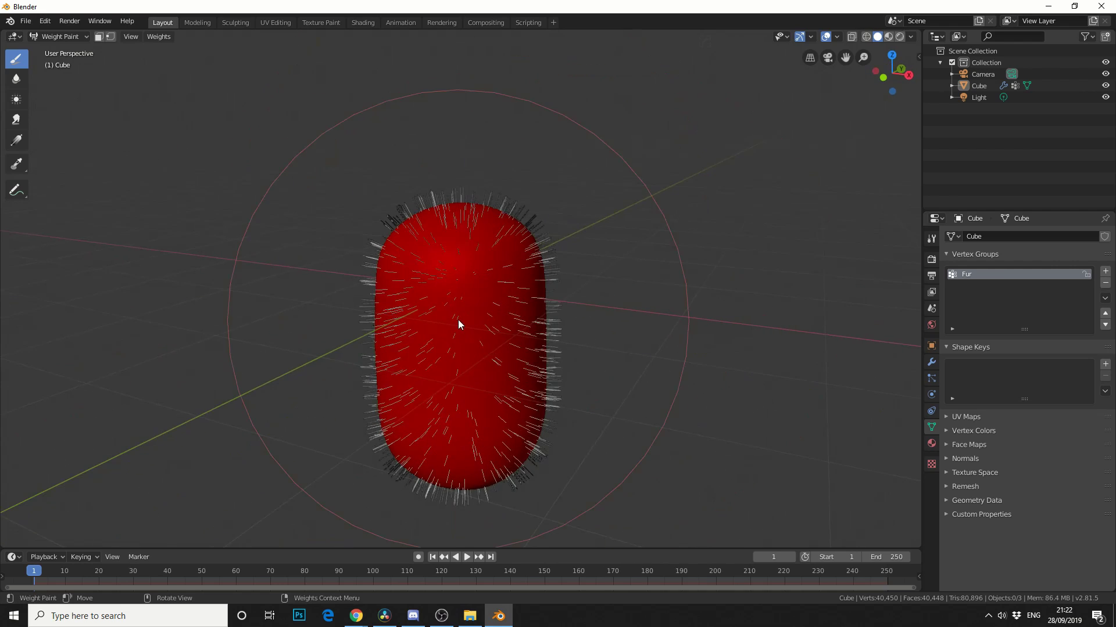
{"action": "middle_click_drag", "start_coordinate": [612, 291], "coordinate": [730, 294]}
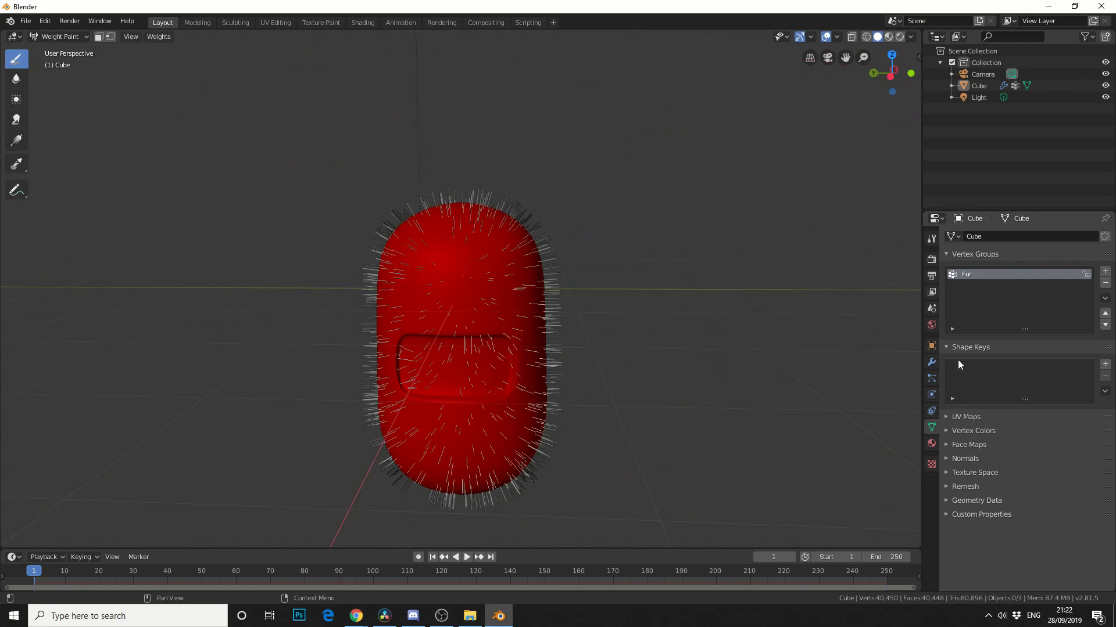
Step: Hide the hair in the viewport and set the brush to weight 0 with a 50 px radius
{"action": "left_click", "coordinate": [931, 378]}
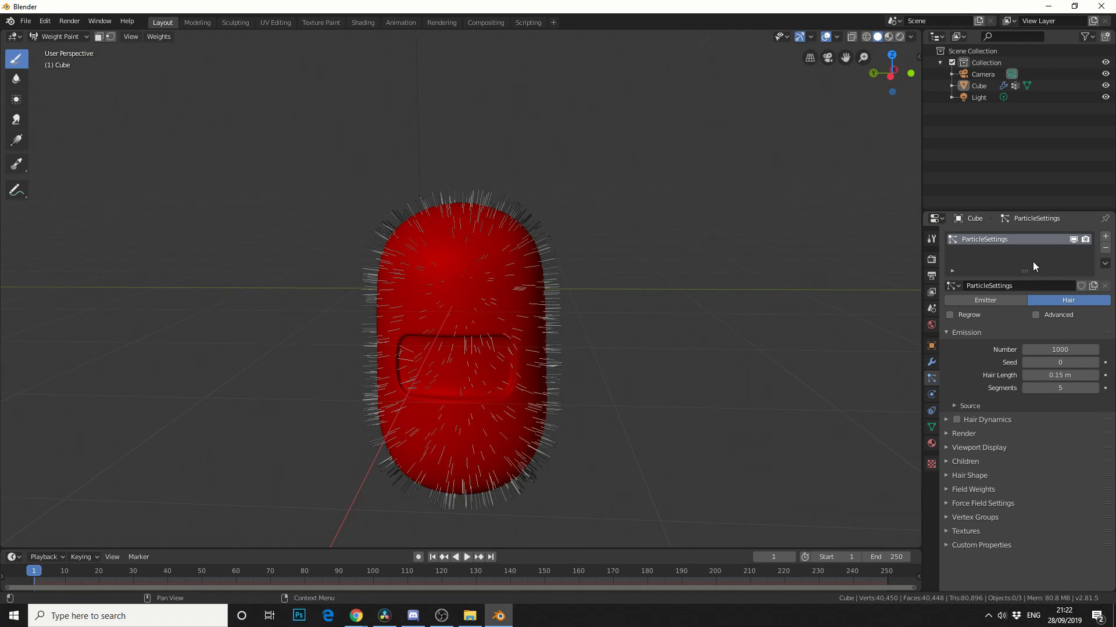
{"action": "left_click", "coordinate": [1073, 239]}
{"action": "scroll", "coordinate": [687, 321], "scroll_direction": "up", "scroll_amount": 2}
{"action": "right_click", "coordinate": [622, 294]}
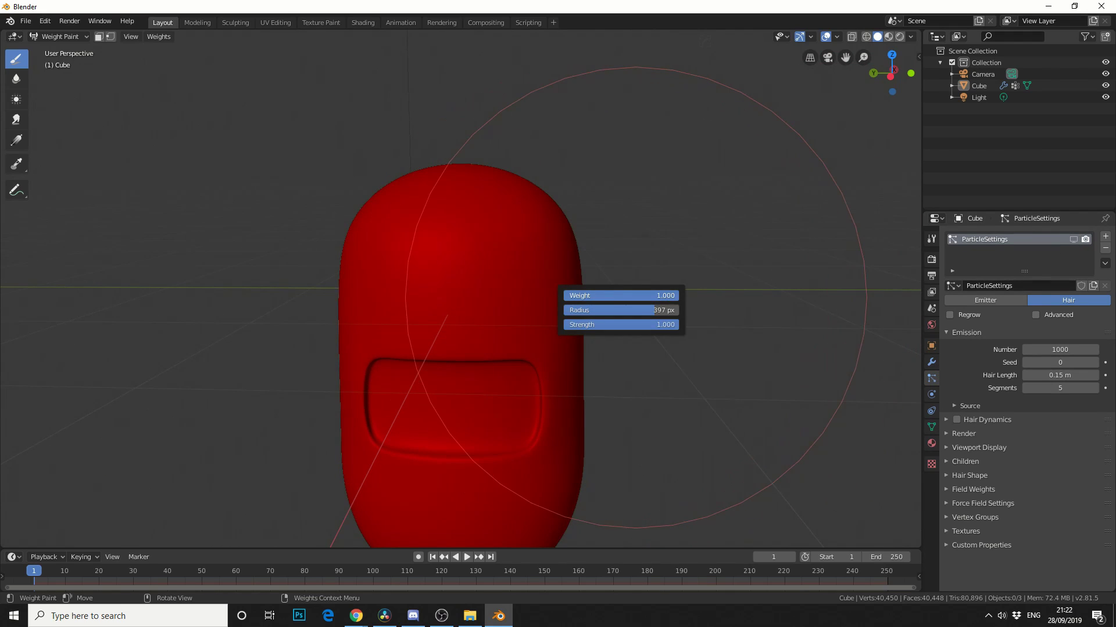
{"action": "left_click_drag", "start_coordinate": [636, 298], "coordinate": [427, 293]}
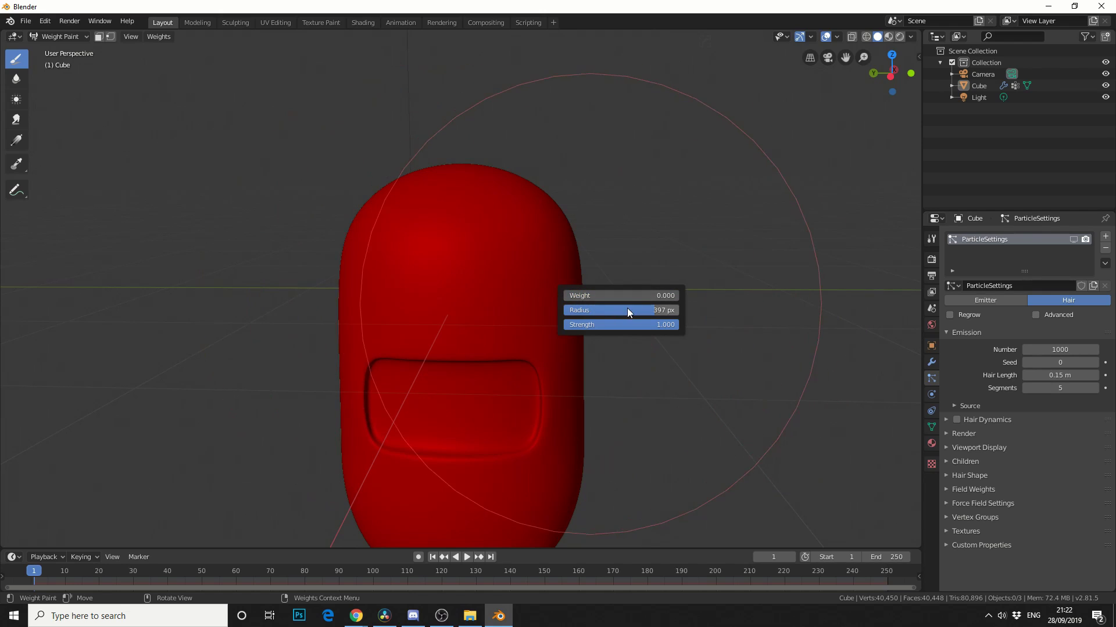
{"action": "left_click_drag", "start_coordinate": [628, 310], "coordinate": [551, 310]}
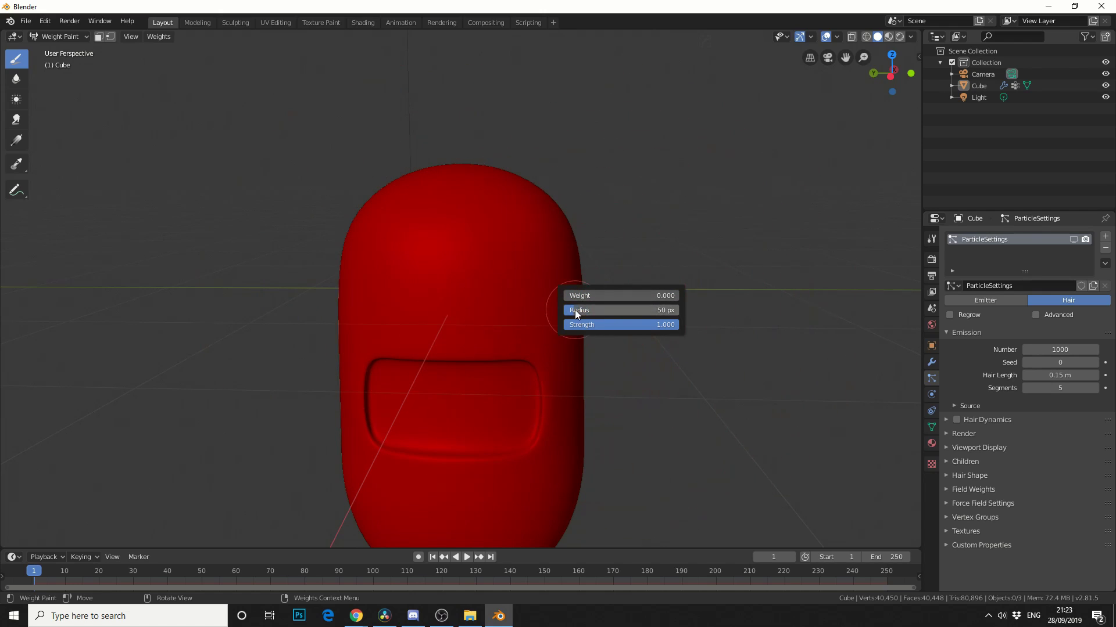
{"action": "scroll", "coordinate": [429, 431], "scroll_direction": "up", "scroll_amount": 2}
Step: Paint zero weight across the whole mouth recess until it turns blue
{"action": "middle_click_drag", "start_coordinate": [476, 417], "coordinate": [492, 295], "text": "shift"}
{"action": "mouse_move", "coordinate": [493, 296]}
{"action": "left_mouse_down"}
{"action": "mouse_move", "coordinate": [421, 303]}
{"action": "mouse_move", "coordinate": [527, 300]}
{"action": "mouse_move", "coordinate": [410, 271]}
{"action": "left_mouse_up"}
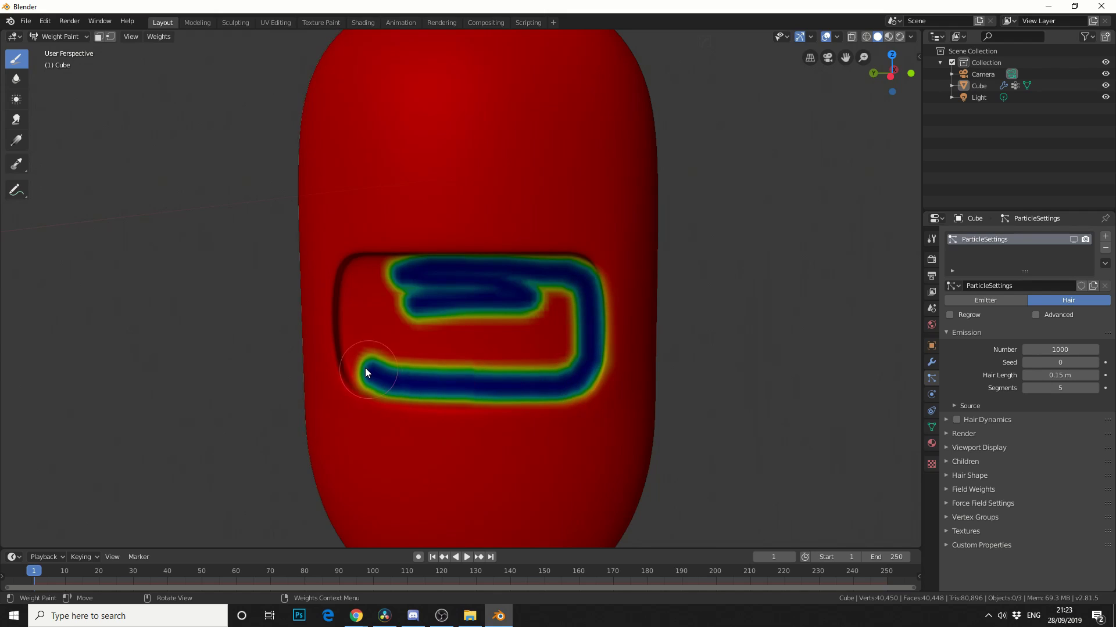
{"action": "mouse_move", "coordinate": [365, 371]}
{"action": "left_mouse_down"}
{"action": "mouse_move", "coordinate": [372, 283]}
{"action": "mouse_move", "coordinate": [463, 294]}
{"action": "mouse_move", "coordinate": [461, 329]}
{"action": "mouse_move", "coordinate": [380, 357]}
{"action": "mouse_move", "coordinate": [427, 357]}
{"action": "left_mouse_up"}
{"action": "right_click", "coordinate": [530, 347]}
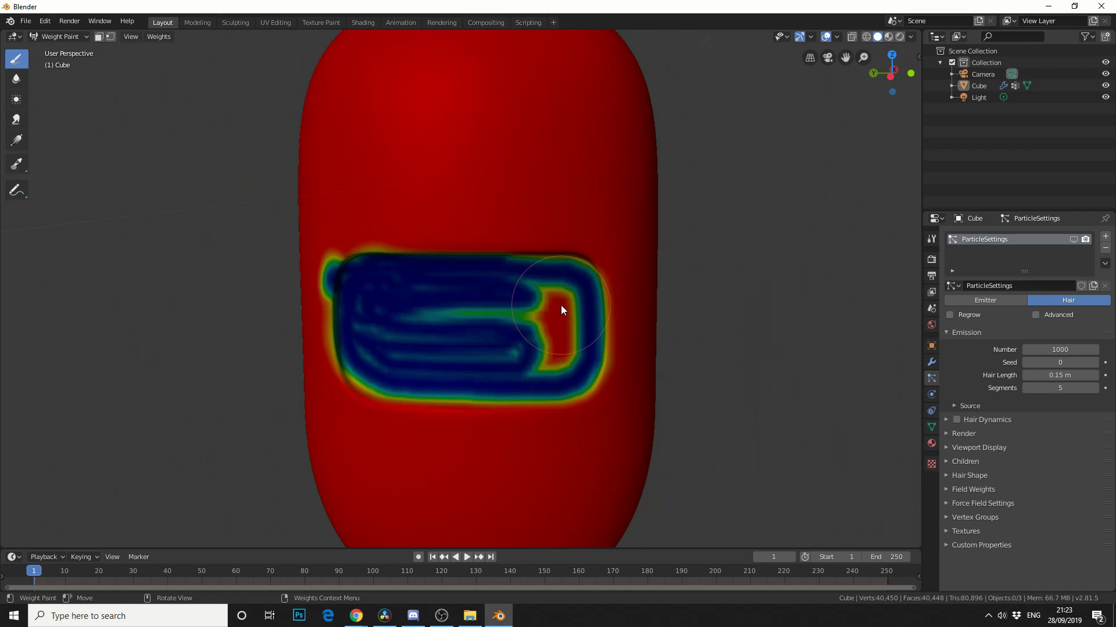
{"action": "mouse_move", "coordinate": [560, 307]}
{"action": "left_mouse_down"}
{"action": "mouse_move", "coordinate": [495, 342]}
{"action": "mouse_move", "coordinate": [557, 317]}
{"action": "mouse_move", "coordinate": [441, 327]}
{"action": "mouse_move", "coordinate": [576, 300]}
{"action": "mouse_move", "coordinate": [551, 365]}
{"action": "mouse_move", "coordinate": [416, 367]}
{"action": "mouse_move", "coordinate": [370, 345]}
{"action": "mouse_move", "coordinate": [364, 293]}
{"action": "mouse_move", "coordinate": [390, 280]}
{"action": "mouse_move", "coordinate": [565, 281]}
{"action": "mouse_move", "coordinate": [578, 294]}
{"action": "mouse_move", "coordinate": [574, 357]}
{"action": "mouse_move", "coordinate": [539, 372]}
{"action": "mouse_move", "coordinate": [409, 376]}
{"action": "mouse_move", "coordinate": [357, 353]}
{"action": "mouse_move", "coordinate": [355, 317]}
{"action": "mouse_move", "coordinate": [377, 293]}
{"action": "mouse_move", "coordinate": [451, 325]}
{"action": "mouse_move", "coordinate": [365, 316]}
{"action": "mouse_move", "coordinate": [429, 328]}
{"action": "mouse_move", "coordinate": [581, 302]}
{"action": "mouse_move", "coordinate": [566, 339]}
{"action": "mouse_move", "coordinate": [466, 351]}
{"action": "mouse_move", "coordinate": [559, 354]}
{"action": "mouse_move", "coordinate": [568, 322]}
{"action": "mouse_move", "coordinate": [525, 320]}
{"action": "mouse_move", "coordinate": [575, 287]}
{"action": "mouse_move", "coordinate": [513, 332]}
{"action": "mouse_move", "coordinate": [531, 315]}
{"action": "mouse_move", "coordinate": [556, 344]}
{"action": "mouse_move", "coordinate": [525, 327]}
{"action": "mouse_move", "coordinate": [487, 348]}
{"action": "mouse_move", "coordinate": [378, 366]}
{"action": "mouse_move", "coordinate": [360, 336]}
{"action": "mouse_move", "coordinate": [382, 278]}
{"action": "mouse_move", "coordinate": [366, 276]}
{"action": "mouse_move", "coordinate": [530, 287]}
{"action": "left_mouse_up"}
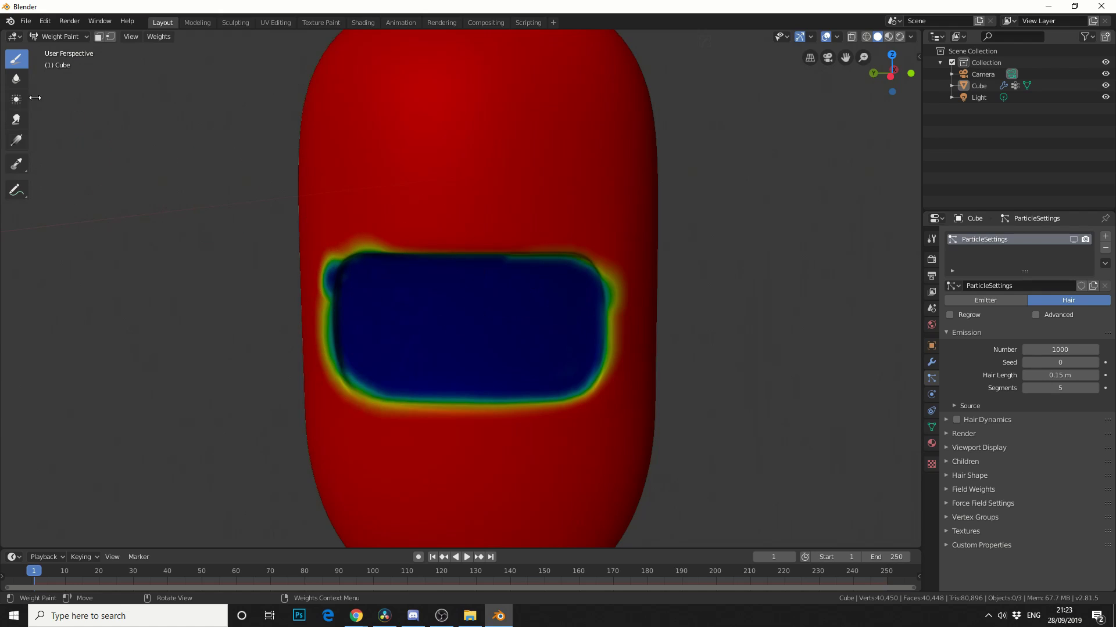
Step: Smear the blue weight along the left and bottom edges of the mouth
{"action": "left_click", "coordinate": [17, 119]}
{"action": "mouse_move", "coordinate": [358, 264]}
{"action": "left_mouse_down"}
{"action": "mouse_move", "coordinate": [344, 349]}
{"action": "mouse_move", "coordinate": [360, 396]}
{"action": "mouse_move", "coordinate": [492, 414]}
{"action": "mouse_move", "coordinate": [572, 383]}
{"action": "mouse_move", "coordinate": [610, 346]}
{"action": "mouse_move", "coordinate": [608, 264]}
{"action": "mouse_move", "coordinate": [486, 268]}
{"action": "mouse_move", "coordinate": [604, 257]}
{"action": "mouse_move", "coordinate": [498, 285]}
{"action": "mouse_move", "coordinate": [537, 271]}
{"action": "mouse_move", "coordinate": [573, 276]}
{"action": "mouse_move", "coordinate": [597, 308]}
{"action": "mouse_move", "coordinate": [567, 228]}
{"action": "mouse_move", "coordinate": [570, 290]}
{"action": "mouse_move", "coordinate": [544, 231]}
{"action": "mouse_move", "coordinate": [561, 282]}
{"action": "mouse_move", "coordinate": [486, 222]}
{"action": "mouse_move", "coordinate": [510, 282]}
{"action": "mouse_move", "coordinate": [404, 216]}
{"action": "mouse_move", "coordinate": [437, 278]}
{"action": "mouse_move", "coordinate": [381, 241]}
{"action": "mouse_move", "coordinate": [398, 277]}
{"action": "mouse_move", "coordinate": [302, 297]}
{"action": "mouse_move", "coordinate": [322, 323]}
{"action": "mouse_move", "coordinate": [419, 330]}
{"action": "mouse_move", "coordinate": [344, 388]}
{"action": "mouse_move", "coordinate": [540, 408]}
{"action": "mouse_move", "coordinate": [601, 279]}
{"action": "left_mouse_up"}
{"action": "scroll", "coordinate": [695, 296], "scroll_direction": "down", "scroll_amount": 5}
{"action": "mouse_move", "coordinate": [694, 296]}
{"action": "middle_mouse_down"}
{"action": "mouse_move", "coordinate": [637, 338]}
{"action": "mouse_move", "coordinate": [686, 329]}
{"action": "middle_mouse_up"}
{"action": "left_click", "coordinate": [59, 36]}
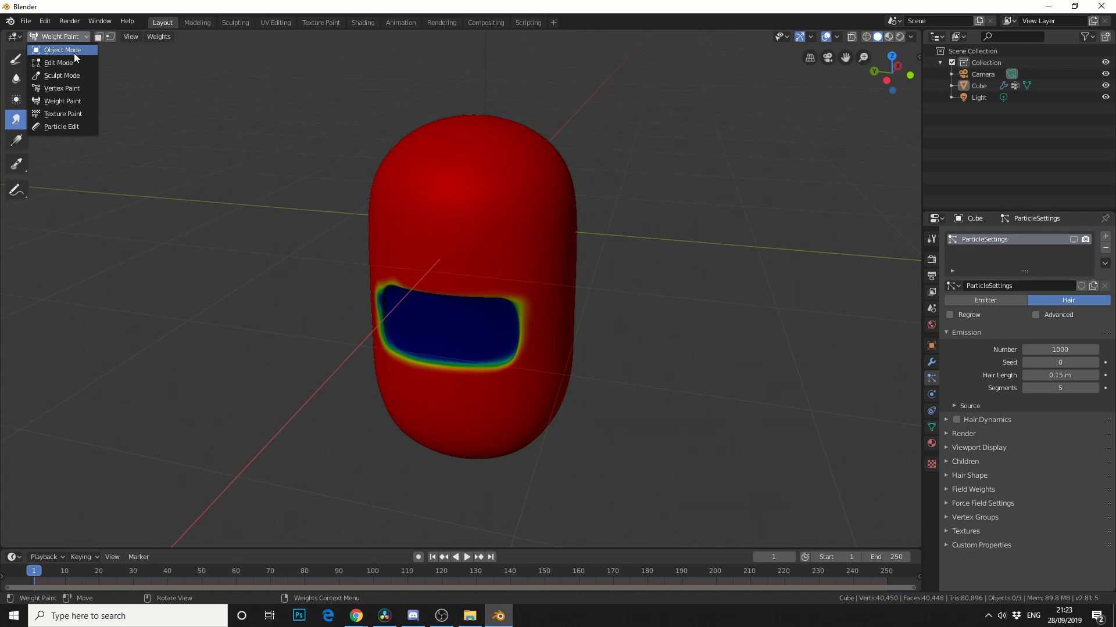
Step: In Object Mode, re-show the hair and set the Fur group as the particle Density vertex group
{"action": "left_click", "coordinate": [72, 50]}
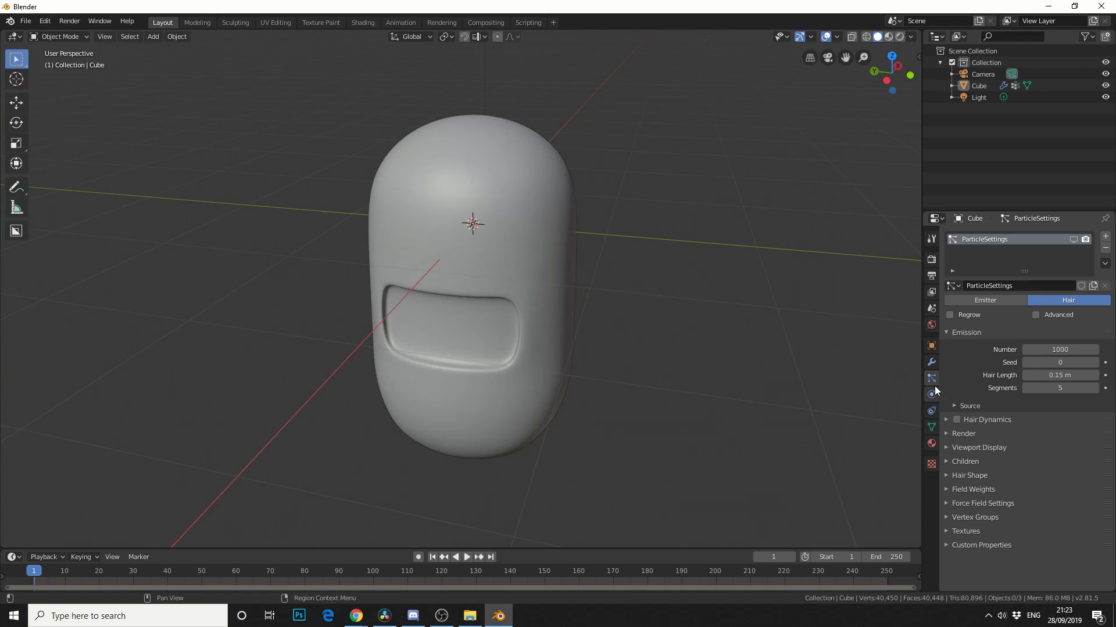
{"action": "left_click", "coordinate": [1073, 238]}
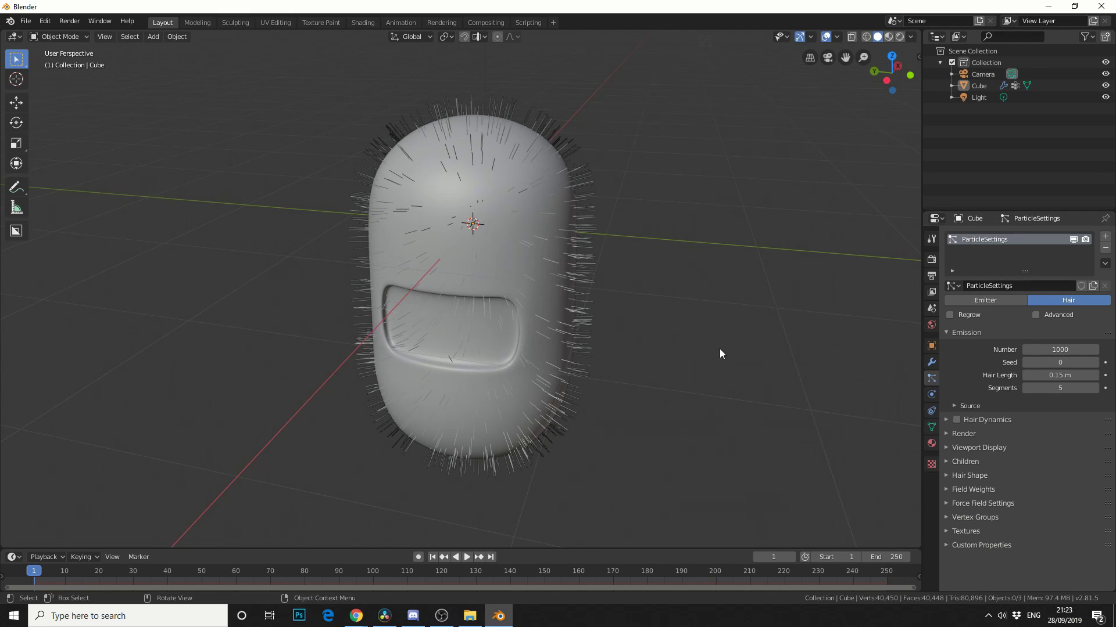
{"action": "left_click", "coordinate": [947, 519]}
{"action": "scroll", "coordinate": [970, 507], "scroll_direction": "down", "scroll_amount": 3}
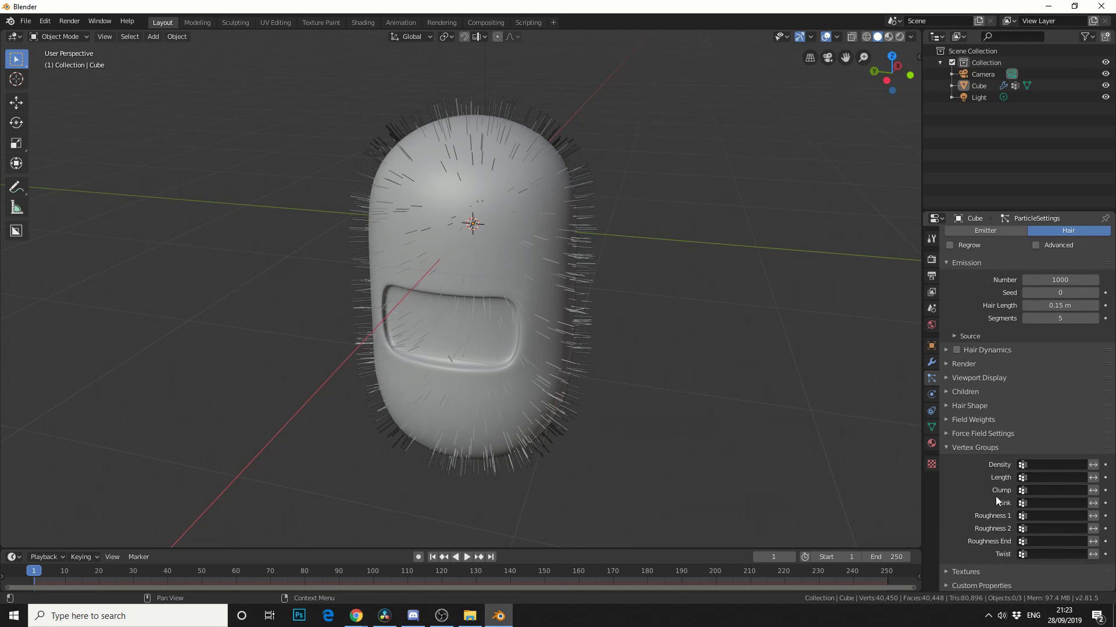
{"action": "left_click", "coordinate": [1061, 465]}
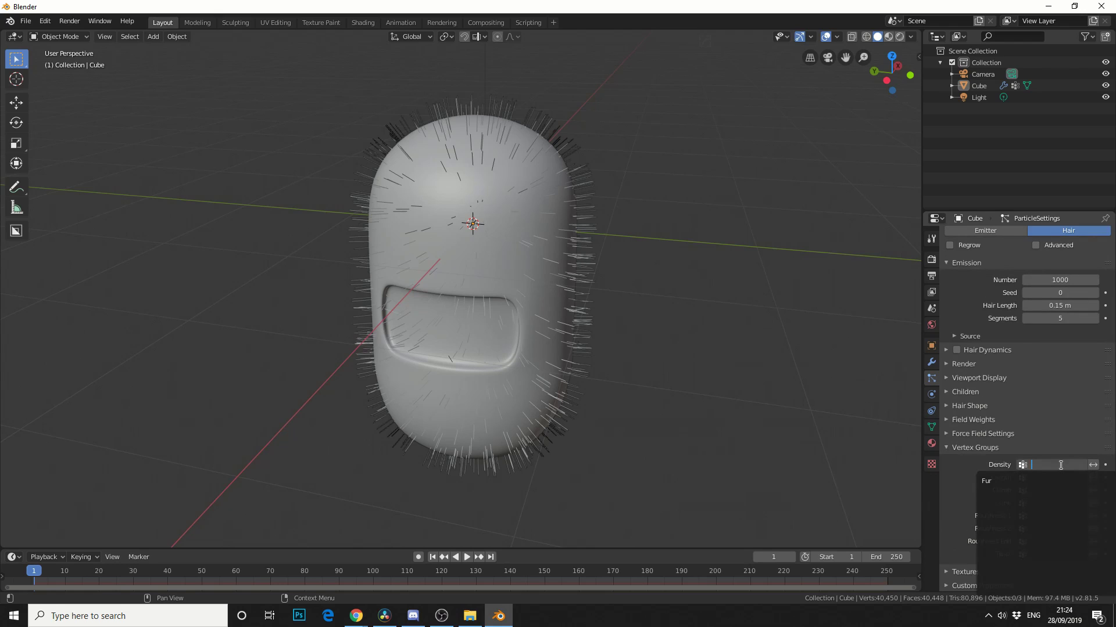
{"action": "left_click", "coordinate": [1035, 481]}
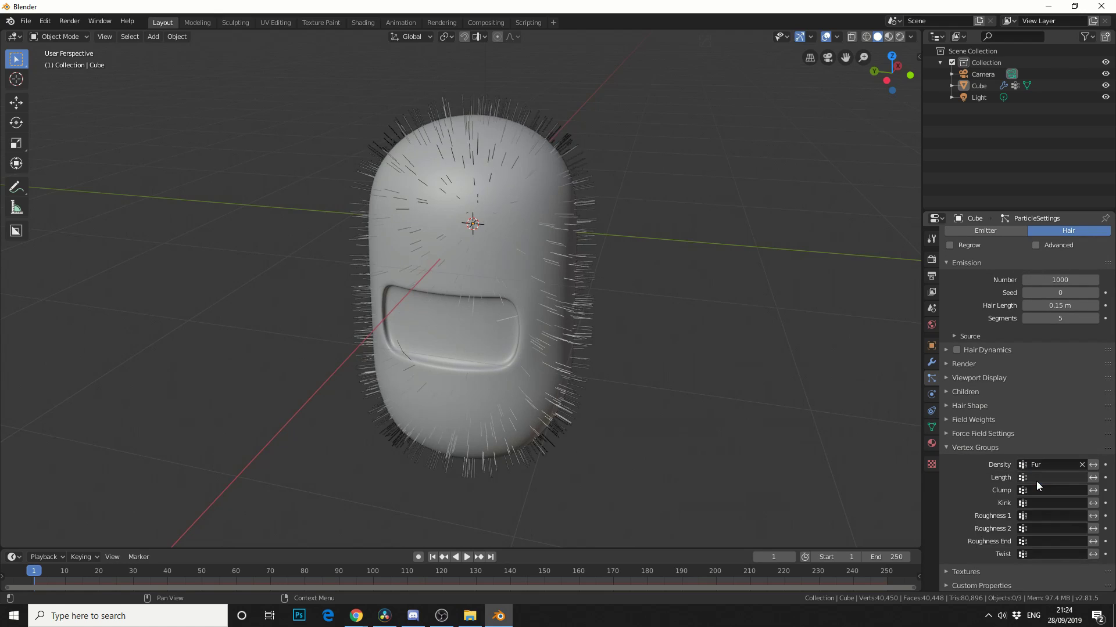
{"action": "middle_click_drag", "start_coordinate": [756, 448], "coordinate": [743, 421]}
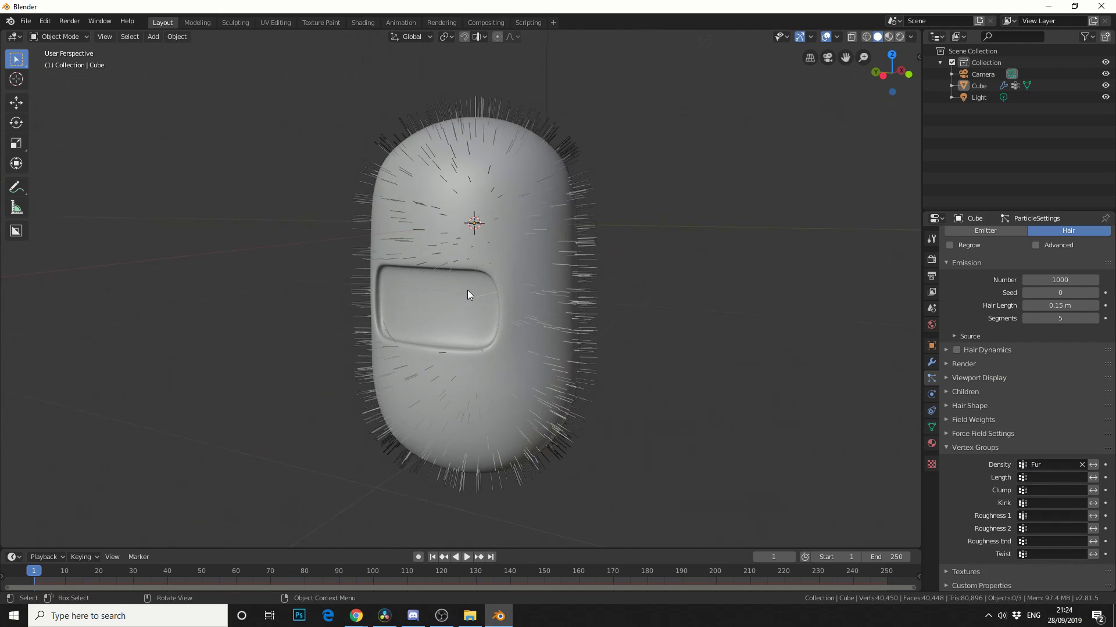
Step: Raise the hair Emission Number to 4655 strands
{"action": "scroll", "coordinate": [562, 391], "scroll_direction": "up", "scroll_amount": 4}
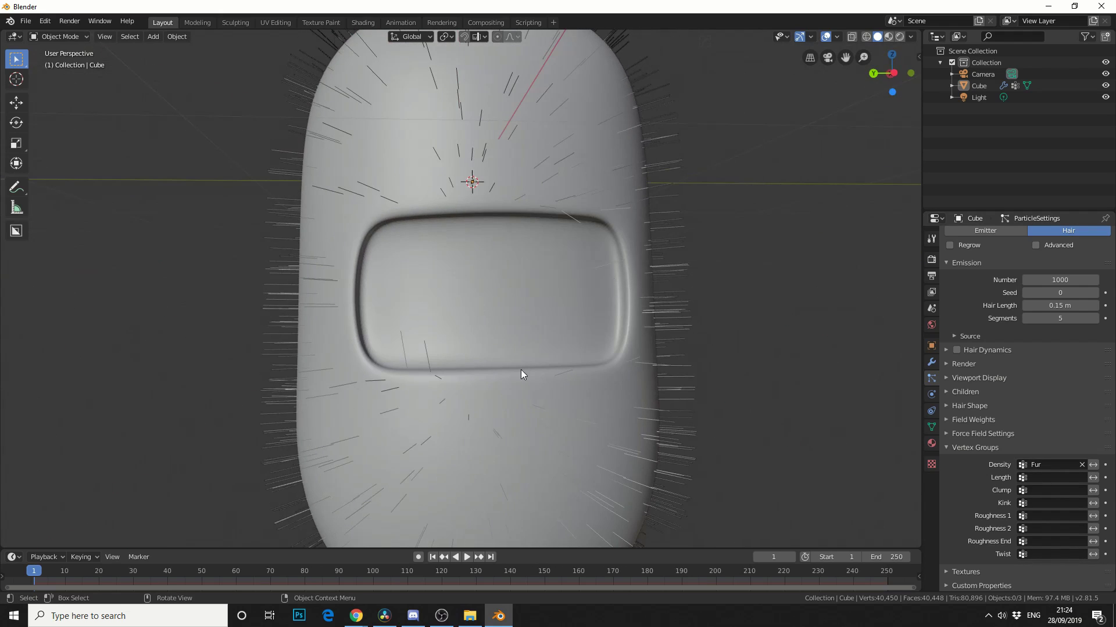
{"action": "scroll", "coordinate": [520, 370], "scroll_direction": "down", "scroll_amount": 2}
{"action": "middle_click_drag", "start_coordinate": [460, 399], "coordinate": [632, 329]}
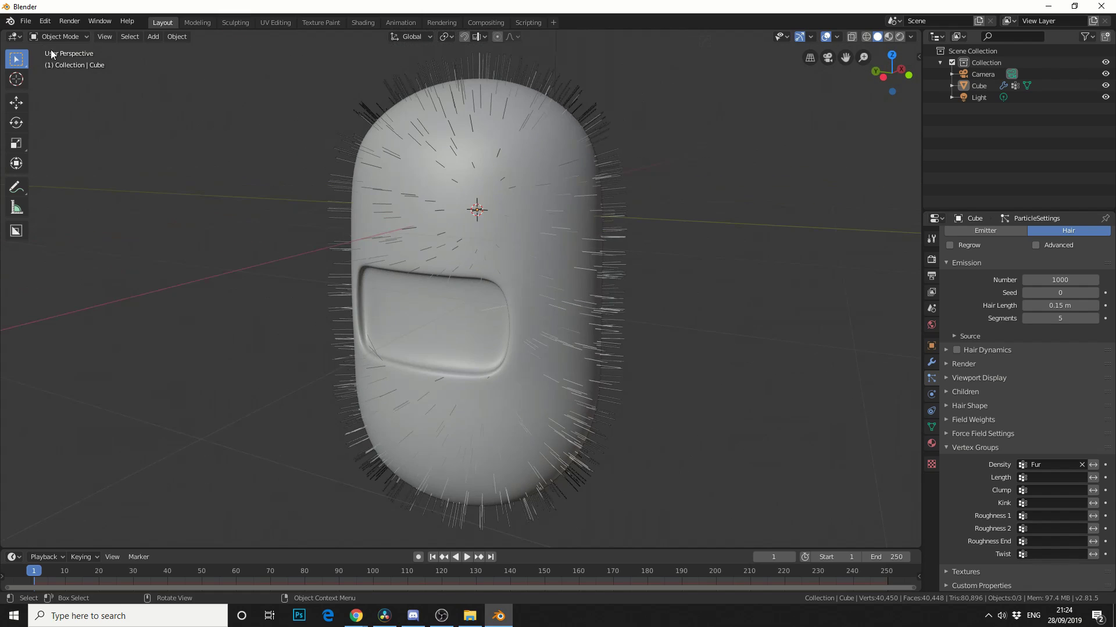
{"action": "mouse_move", "coordinate": [1060, 280]}
{"action": "left_mouse_down"}
{"action": "mouse_move", "coordinate": [1098, 280]}
{"action": "mouse_move", "coordinate": [1062, 276]}
{"action": "left_mouse_up"}
Step: Give the hair Interpolated children and begin switching the interaction mode
{"action": "scroll", "coordinate": [647, 373], "scroll_direction": "up", "scroll_amount": 4}
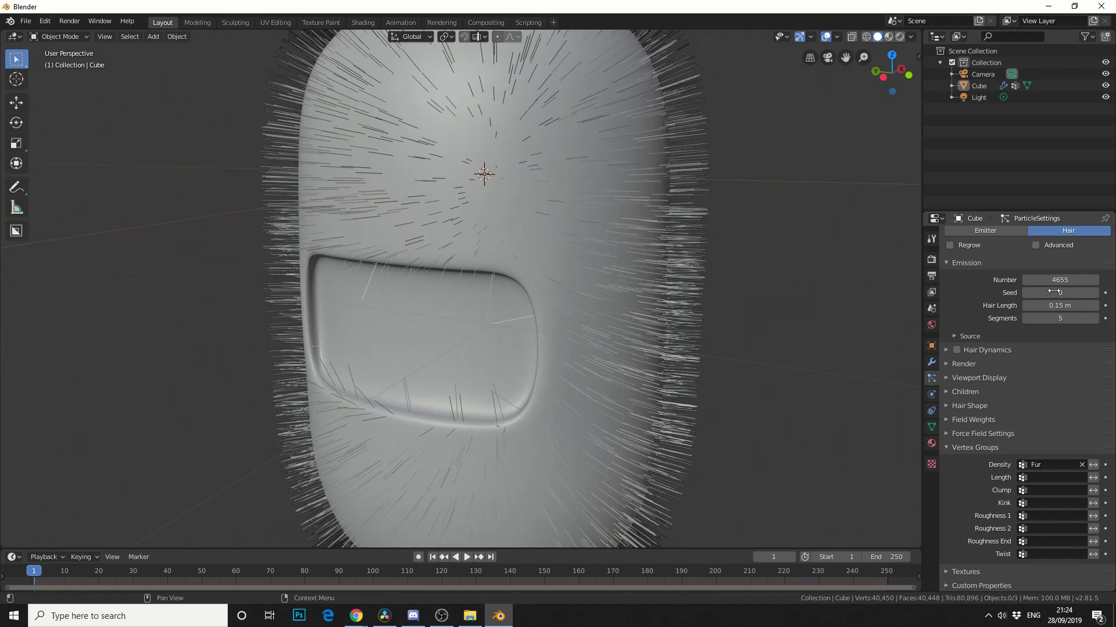
{"action": "left_click", "coordinate": [951, 391]}
{"action": "left_click", "coordinate": [1075, 405]}
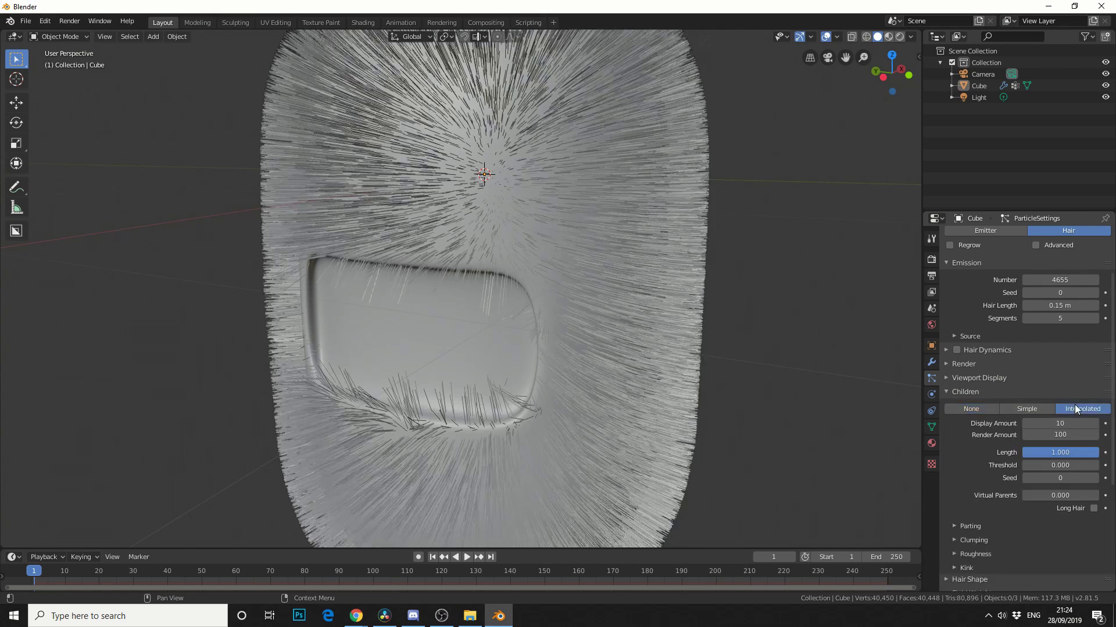
{"action": "middle_click_drag", "start_coordinate": [812, 378], "coordinate": [839, 379]}
{"action": "scroll", "coordinate": [526, 289], "scroll_direction": "down", "scroll_amount": 3}
{"action": "scroll", "coordinate": [526, 289], "scroll_direction": "up", "scroll_amount": 1}
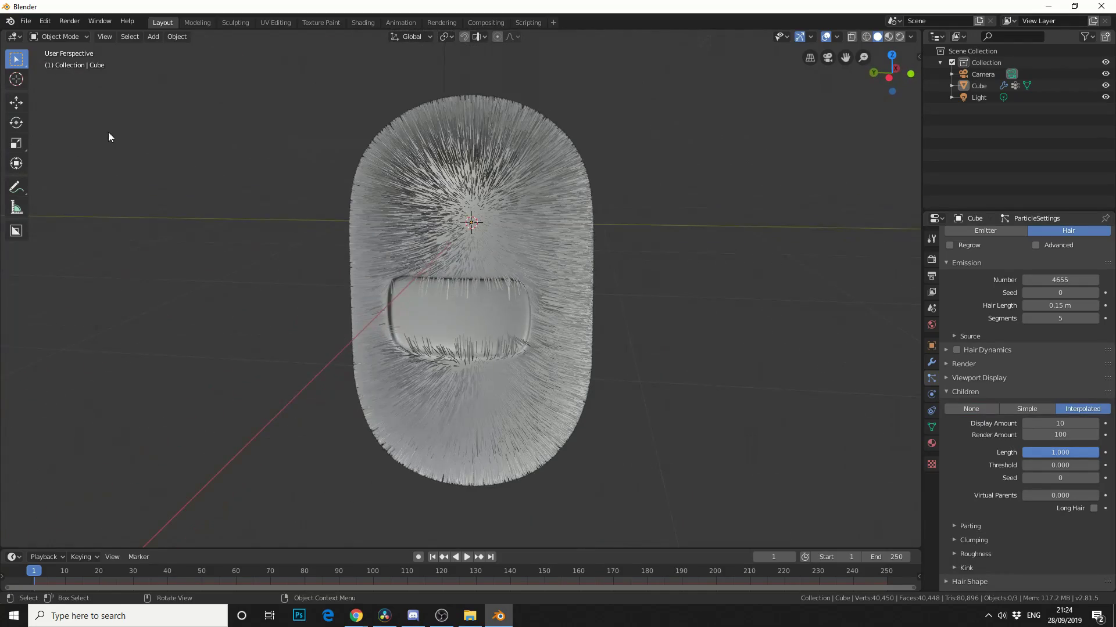
{"action": "left_click", "coordinate": [47, 38]}
Step: Enter Particle Edit and trim the stray strands inside the mouth recess with the Cut brush
{"action": "left_click", "coordinate": [55, 125]}
{"action": "scroll", "coordinate": [560, 326], "scroll_direction": "up", "scroll_amount": 5}
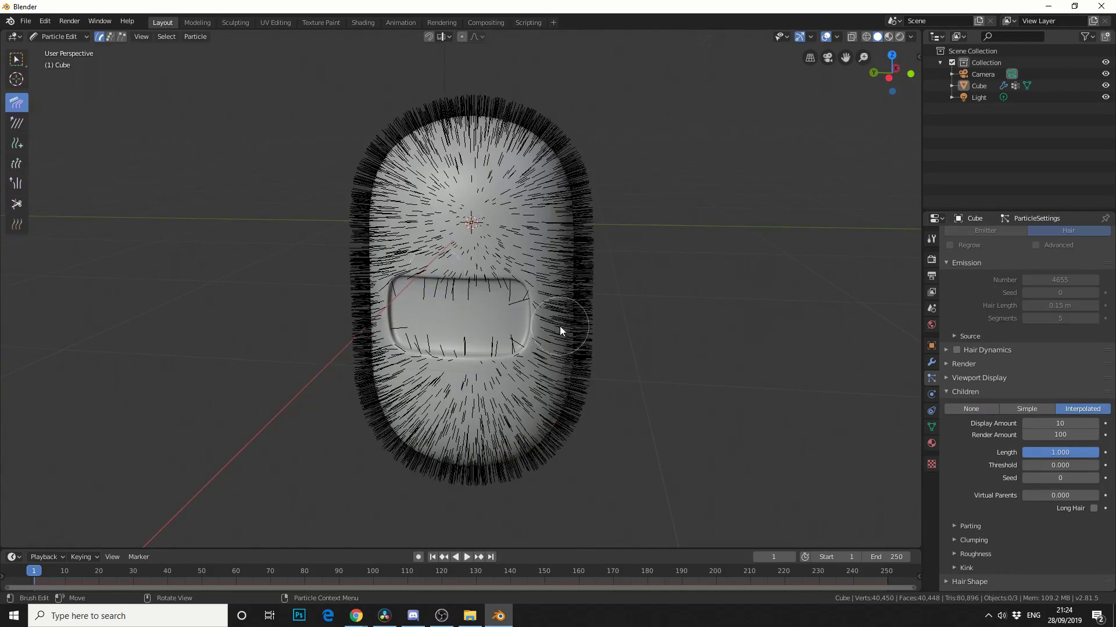
{"action": "left_click", "coordinate": [16, 204]}
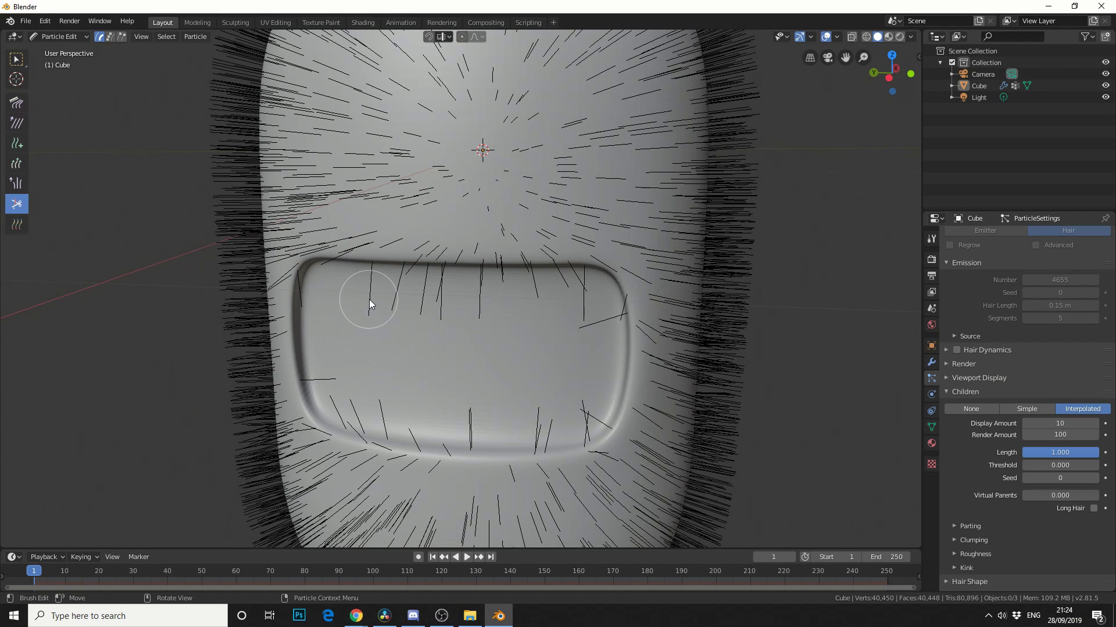
{"action": "left_click_drag", "start_coordinate": [368, 299], "coordinate": [403, 293]}
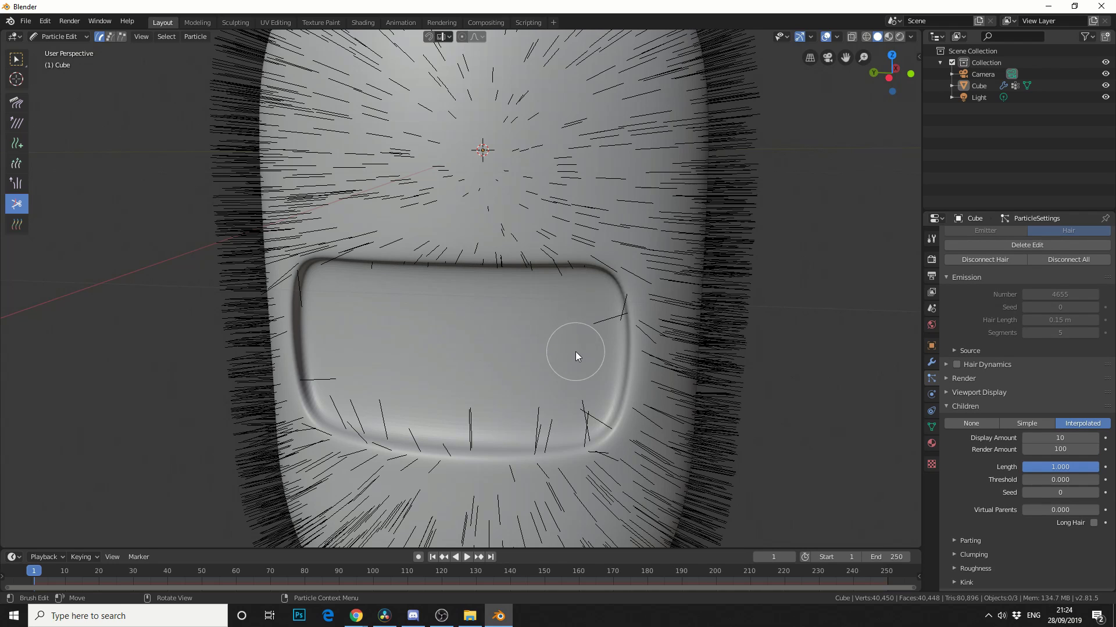
{"action": "mouse_move", "coordinate": [576, 351]}
{"action": "left_mouse_down"}
{"action": "mouse_move", "coordinate": [583, 424]}
{"action": "mouse_move", "coordinate": [535, 435]}
{"action": "mouse_move", "coordinate": [379, 424]}
{"action": "mouse_move", "coordinate": [339, 414]}
{"action": "mouse_move", "coordinate": [323, 388]}
{"action": "left_mouse_up"}
{"action": "scroll", "coordinate": [484, 346], "scroll_direction": "down", "scroll_amount": 5}
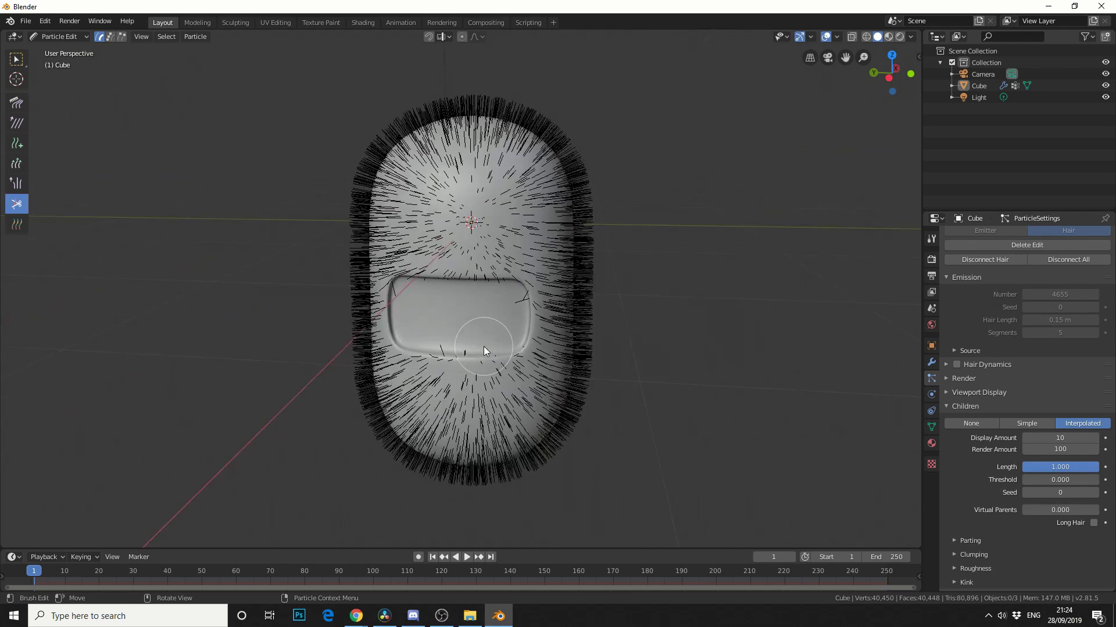
Step: Comb the hair on top of the head upward into a tuft
{"action": "left_click", "coordinate": [16, 103]}
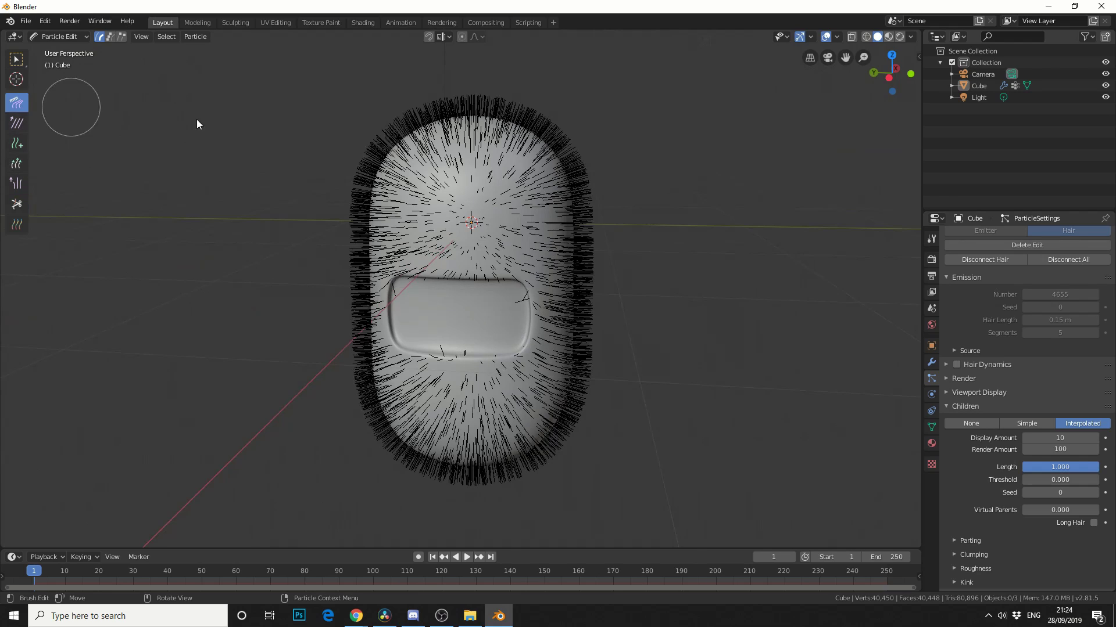
{"action": "right_click", "coordinate": [291, 109]}
{"action": "left_click_drag", "start_coordinate": [462, 156], "coordinate": [474, 96]}
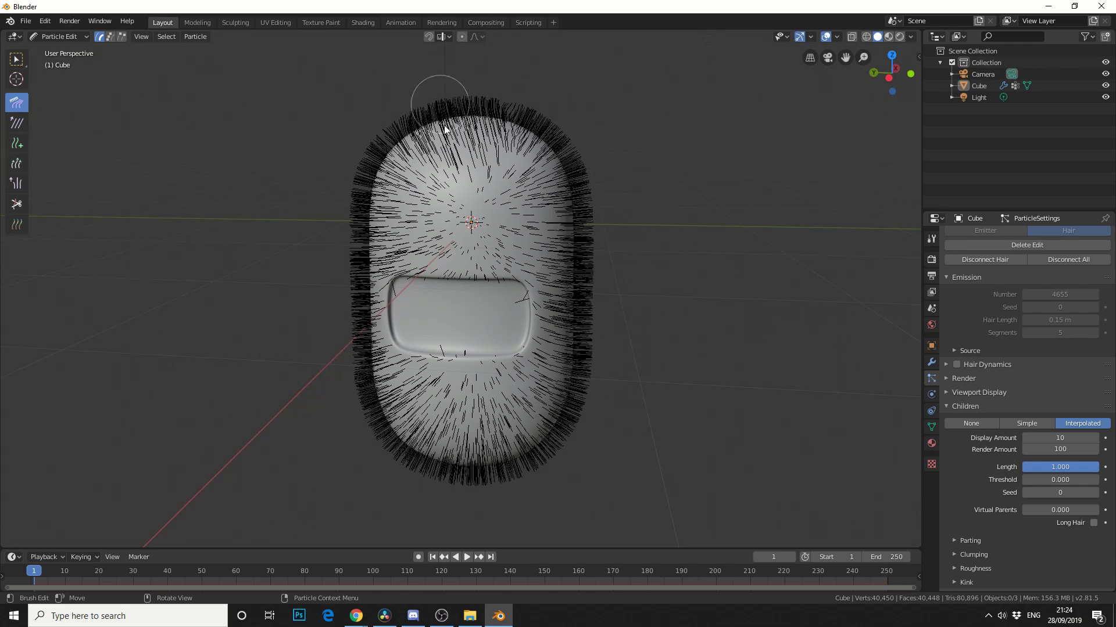
{"action": "mouse_move", "coordinate": [446, 139]}
{"action": "left_mouse_down"}
{"action": "mouse_move", "coordinate": [441, 80]}
{"action": "mouse_move", "coordinate": [494, 140]}
{"action": "mouse_move", "coordinate": [472, 91]}
{"action": "mouse_move", "coordinate": [441, 68]}
{"action": "mouse_move", "coordinate": [466, 122]}
{"action": "mouse_move", "coordinate": [443, 73]}
{"action": "mouse_move", "coordinate": [456, 151]}
{"action": "mouse_move", "coordinate": [419, 90]}
{"action": "mouse_move", "coordinate": [440, 179]}
{"action": "mouse_move", "coordinate": [381, 104]}
{"action": "mouse_move", "coordinate": [402, 213]}
{"action": "mouse_move", "coordinate": [352, 128]}
{"action": "mouse_move", "coordinate": [392, 238]}
{"action": "mouse_move", "coordinate": [365, 219]}
{"action": "mouse_move", "coordinate": [167, 213]}
{"action": "left_mouse_up"}
Step: Puff up the top hair and the right side so they stand fuller
{"action": "left_click", "coordinate": [17, 163]}
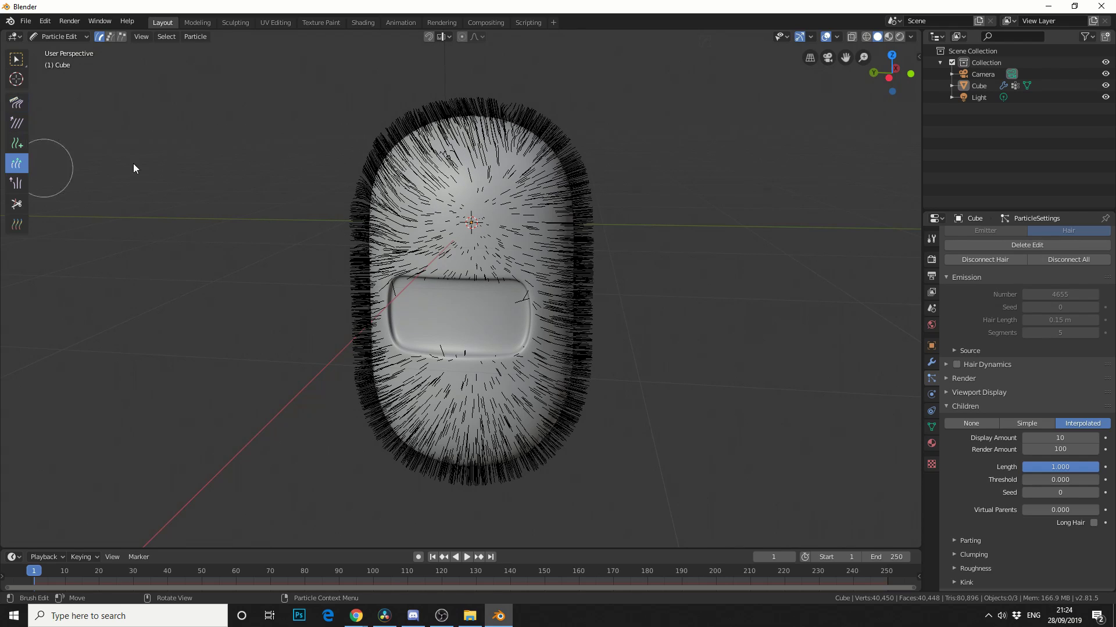
{"action": "mouse_move", "coordinate": [471, 143]}
{"action": "left_mouse_down"}
{"action": "mouse_move", "coordinate": [435, 97]}
{"action": "mouse_move", "coordinate": [440, 107]}
{"action": "mouse_move", "coordinate": [418, 108]}
{"action": "mouse_move", "coordinate": [424, 121]}
{"action": "mouse_move", "coordinate": [441, 102]}
{"action": "mouse_move", "coordinate": [404, 114]}
{"action": "mouse_move", "coordinate": [436, 121]}
{"action": "mouse_move", "coordinate": [395, 185]}
{"action": "left_mouse_up"}
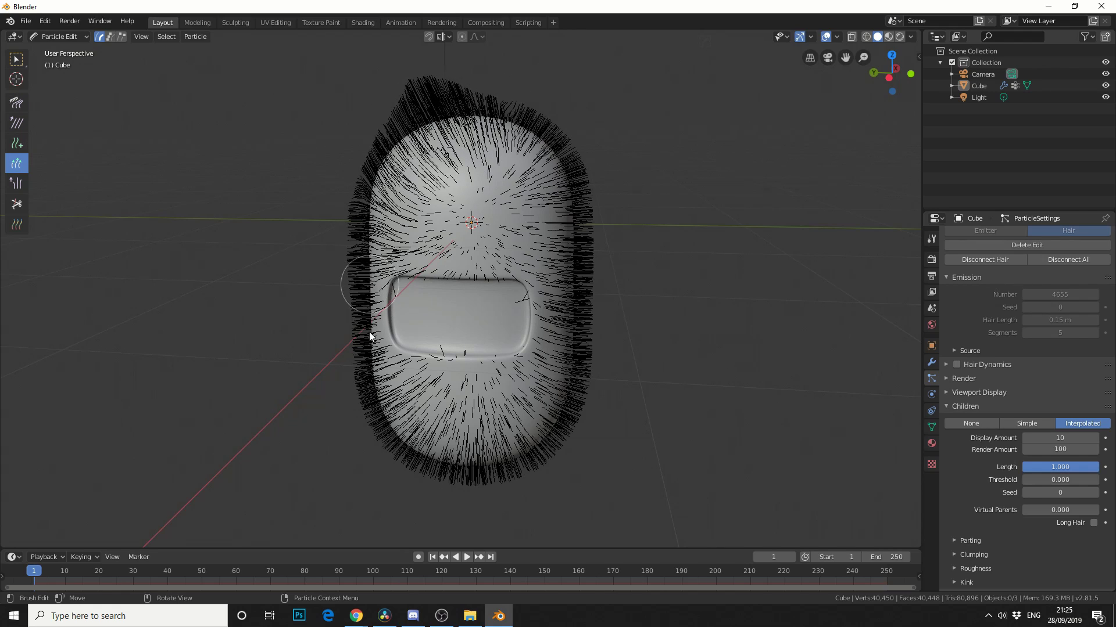
{"action": "left_click_drag", "start_coordinate": [584, 401], "coordinate": [598, 212]}
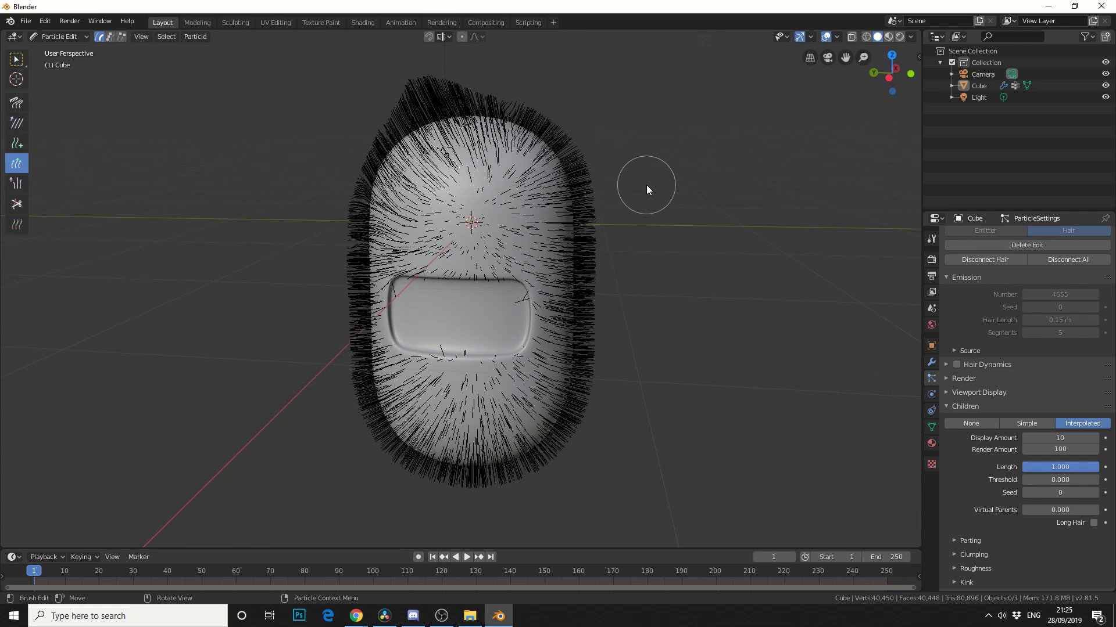
Step: Turn on Rendered shading and set the Render Engine to Cycles
{"action": "left_click", "coordinate": [900, 35]}
{"action": "left_click", "coordinate": [931, 238]}
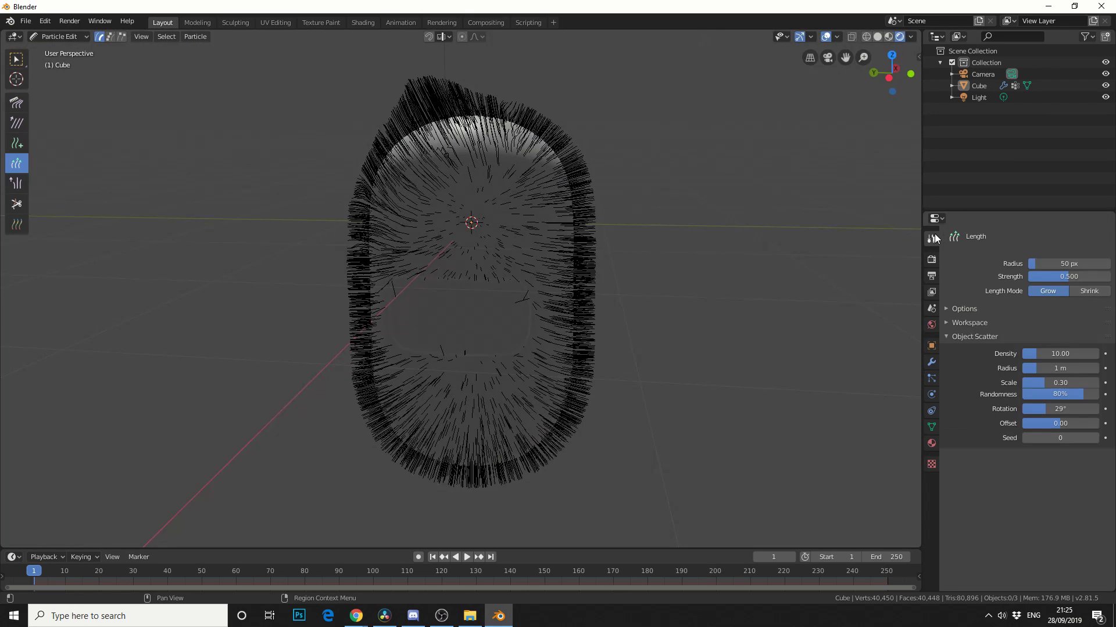
{"action": "left_click", "coordinate": [932, 263]}
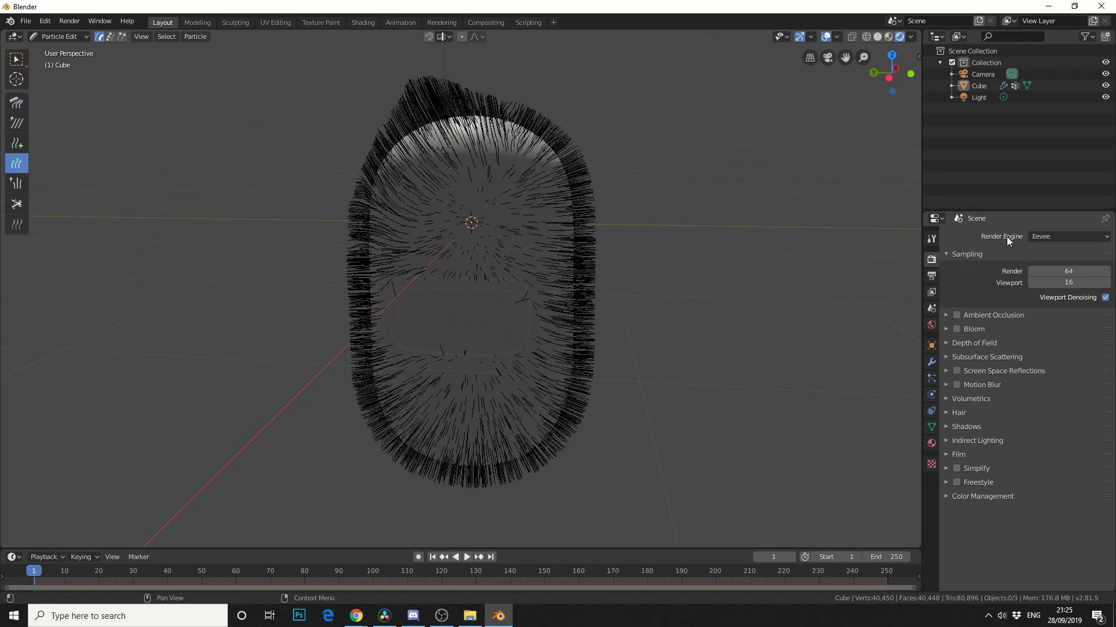
{"action": "left_click", "coordinate": [1046, 236]}
{"action": "left_click", "coordinate": [1048, 277]}
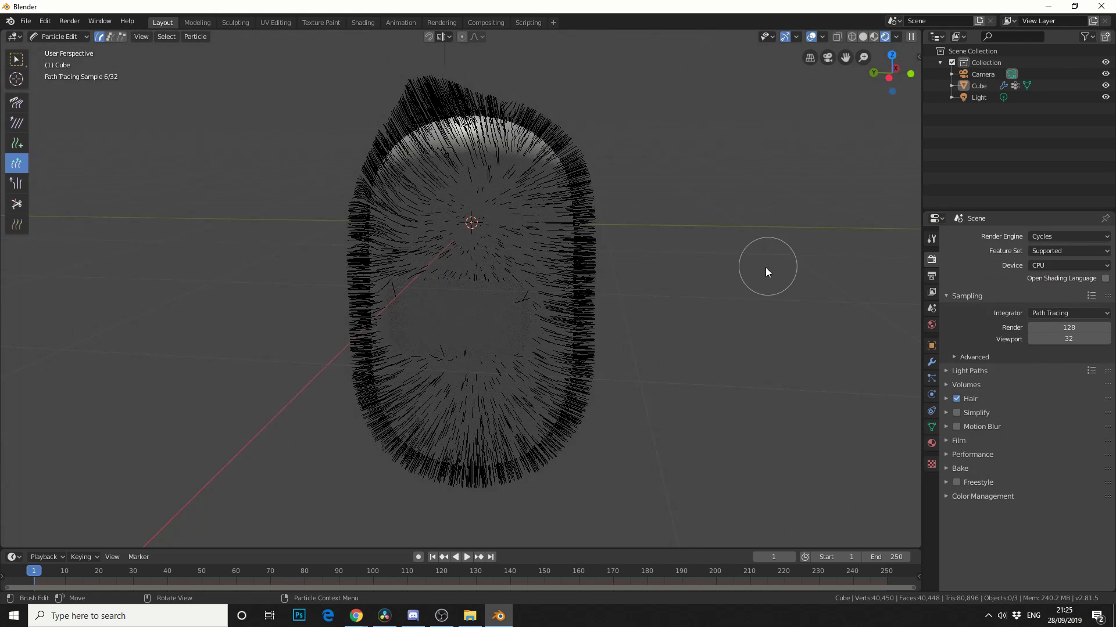
Step: Keep the Rendered preview and return to Object Mode to view the full fur
{"action": "left_click", "coordinate": [862, 36]}
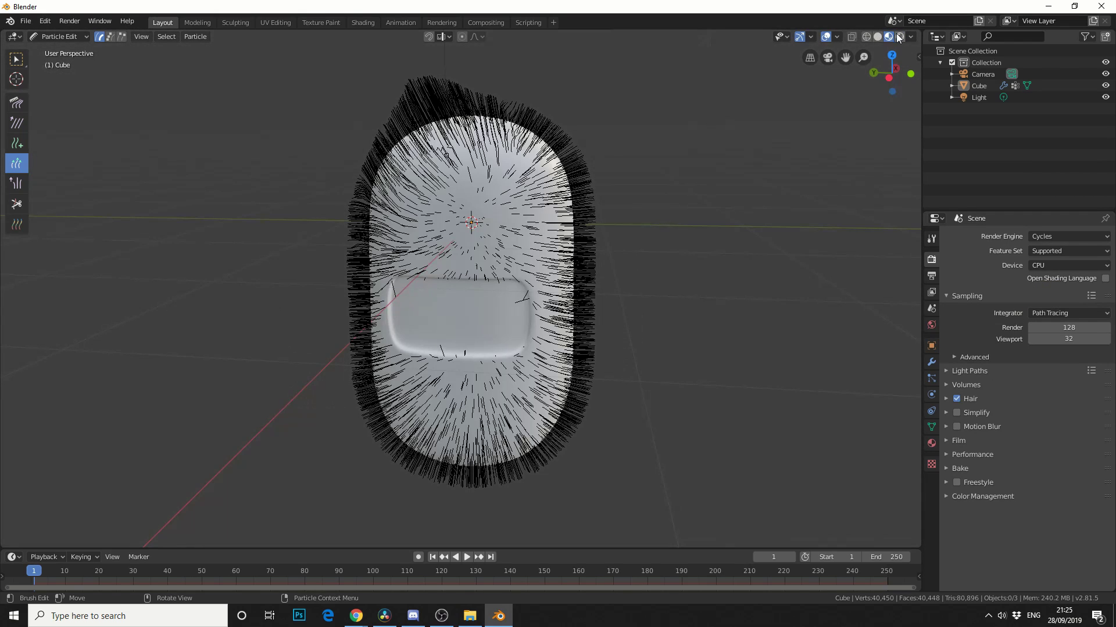
{"action": "left_click", "coordinate": [885, 37]}
{"action": "left_click", "coordinate": [58, 37]}
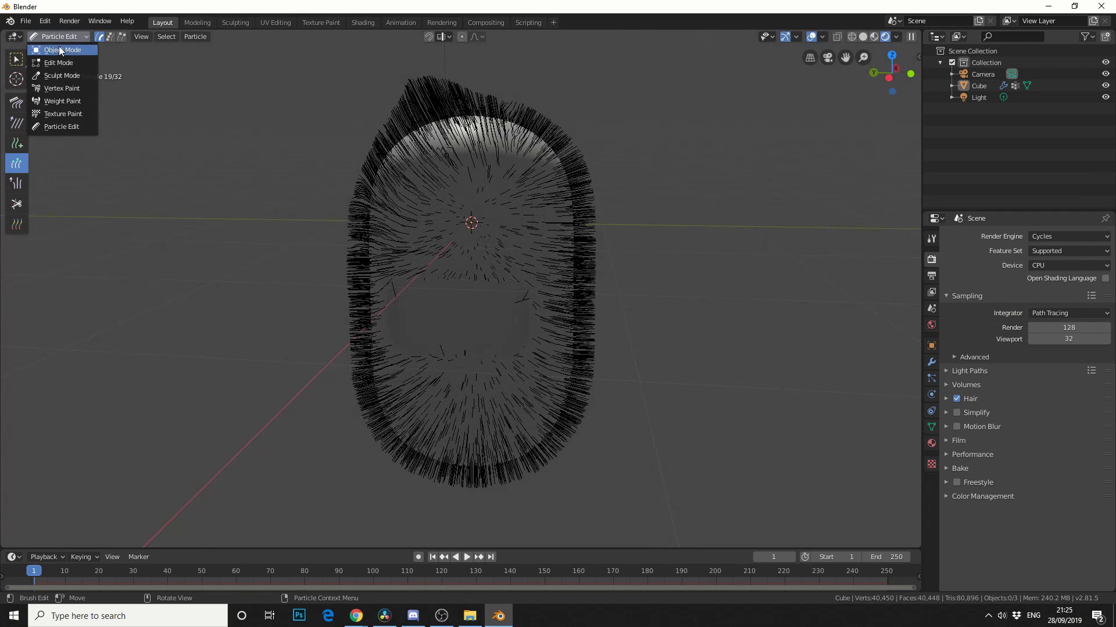
{"action": "left_click", "coordinate": [59, 47]}
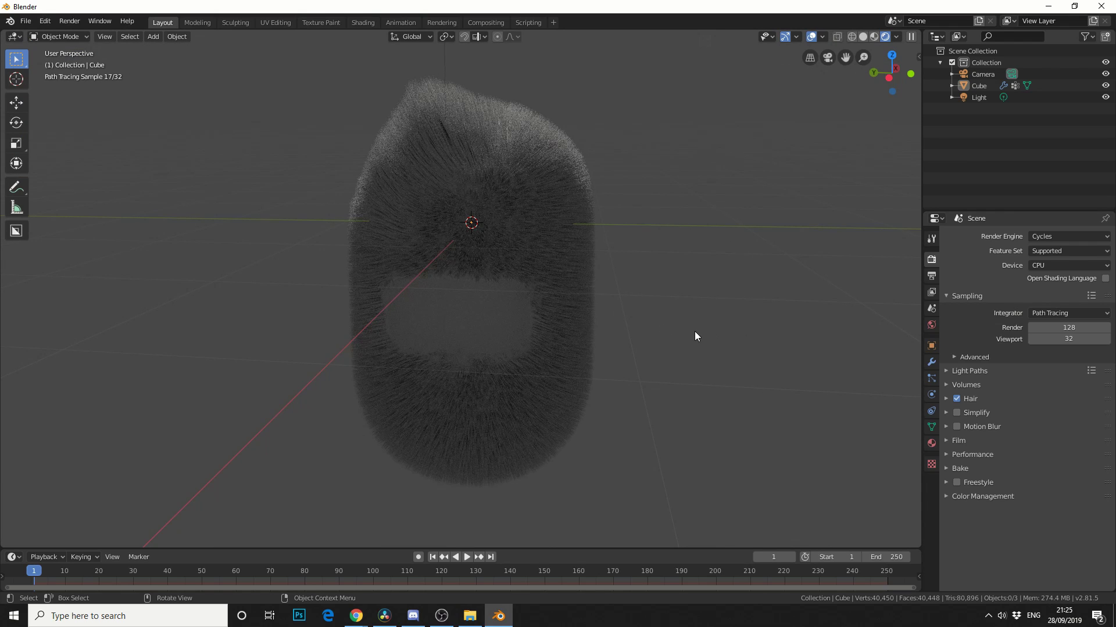